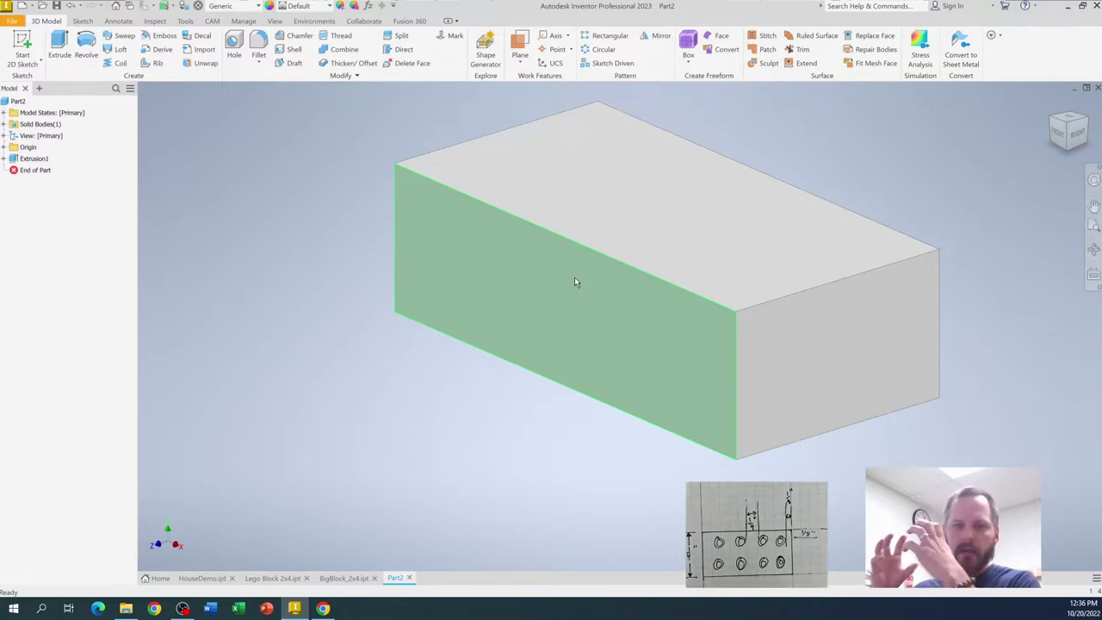
Start a new 2D sketch on the top face of the block
mouse_move(575, 282)
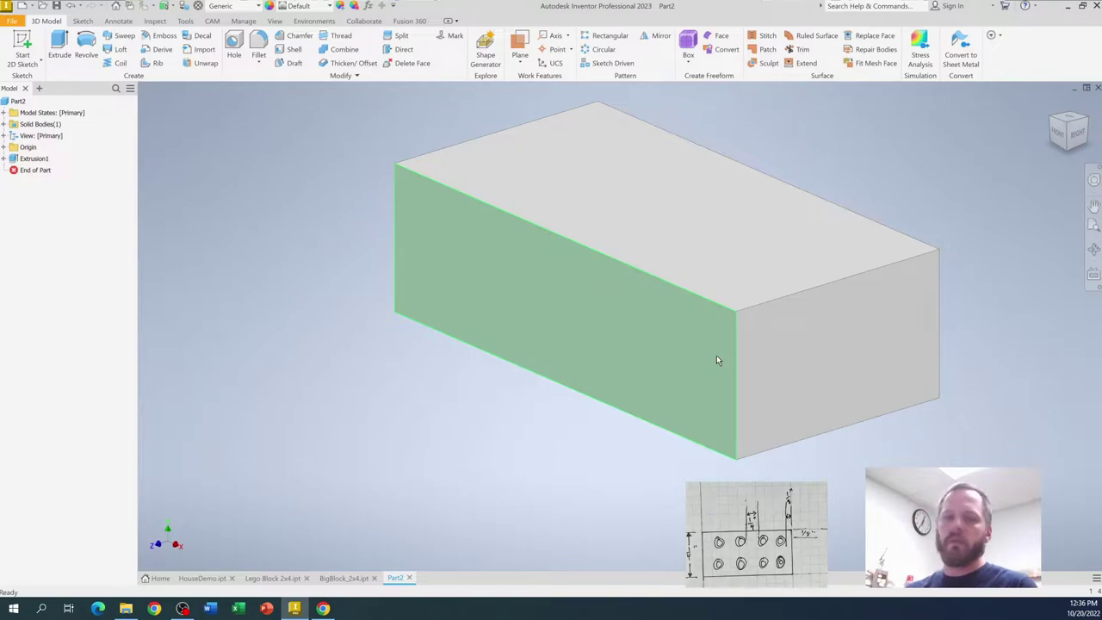
mouse_move(730, 374)
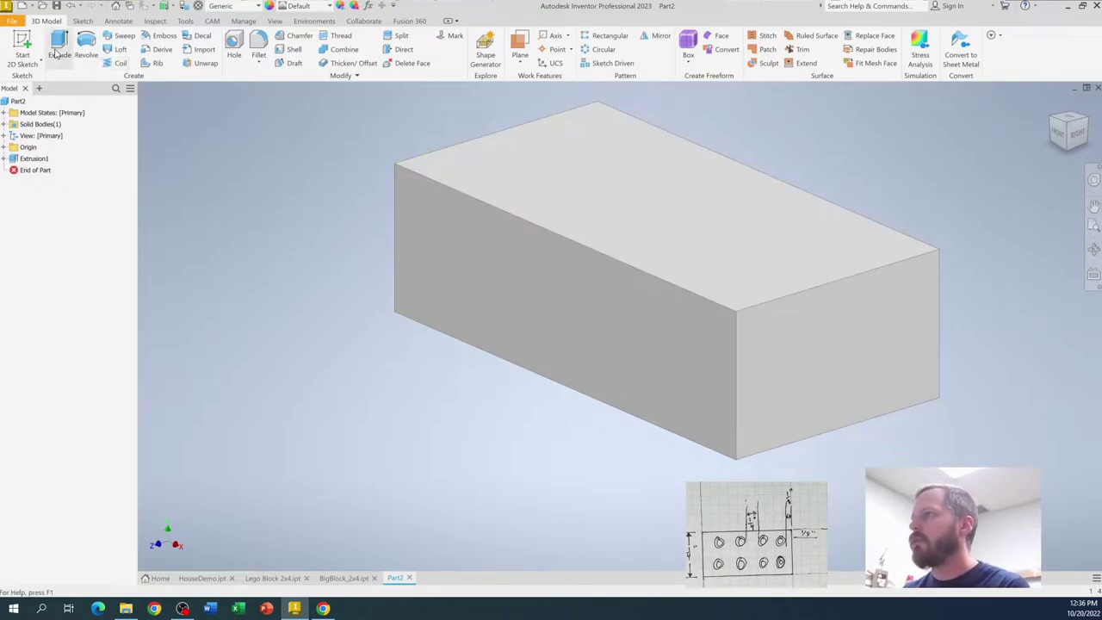
left_click(26, 46)
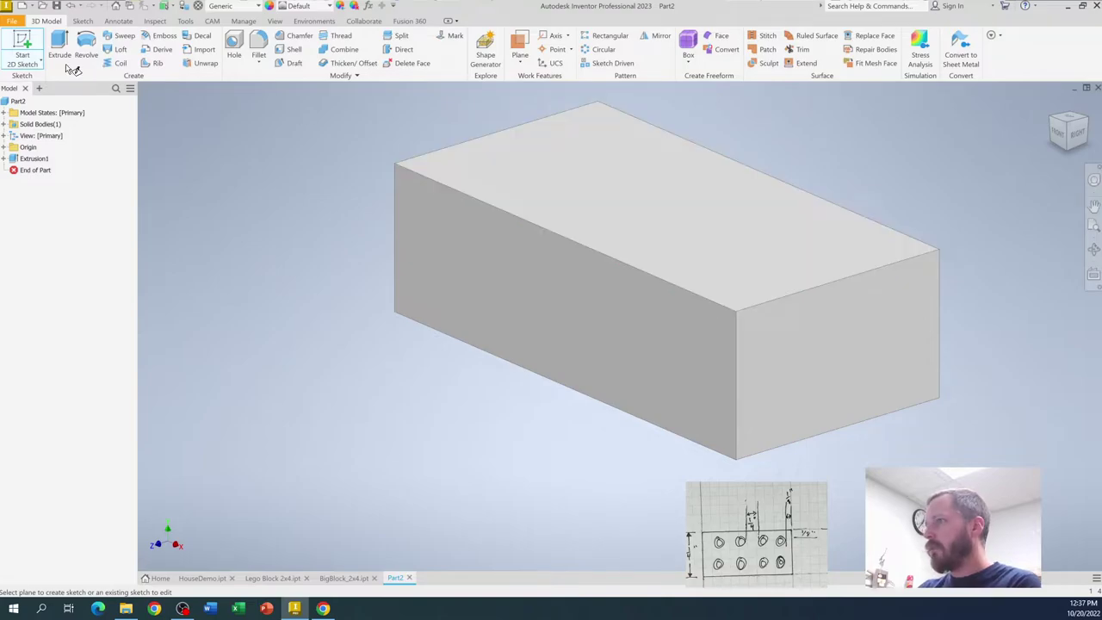
left_click(26, 49)
left_click(26, 45)
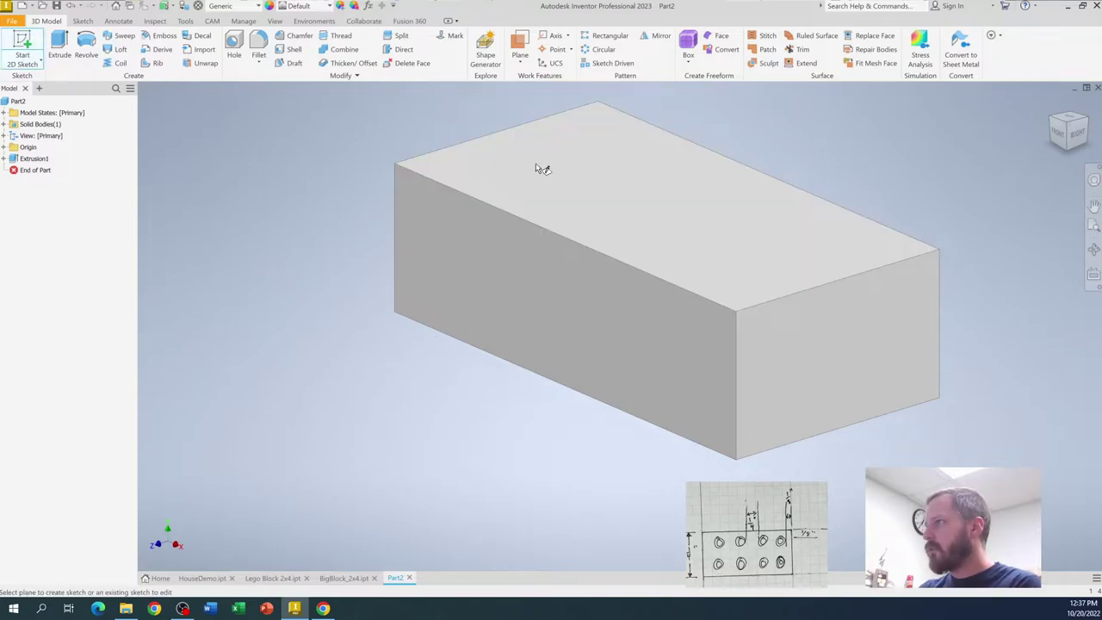
left_click(644, 197)
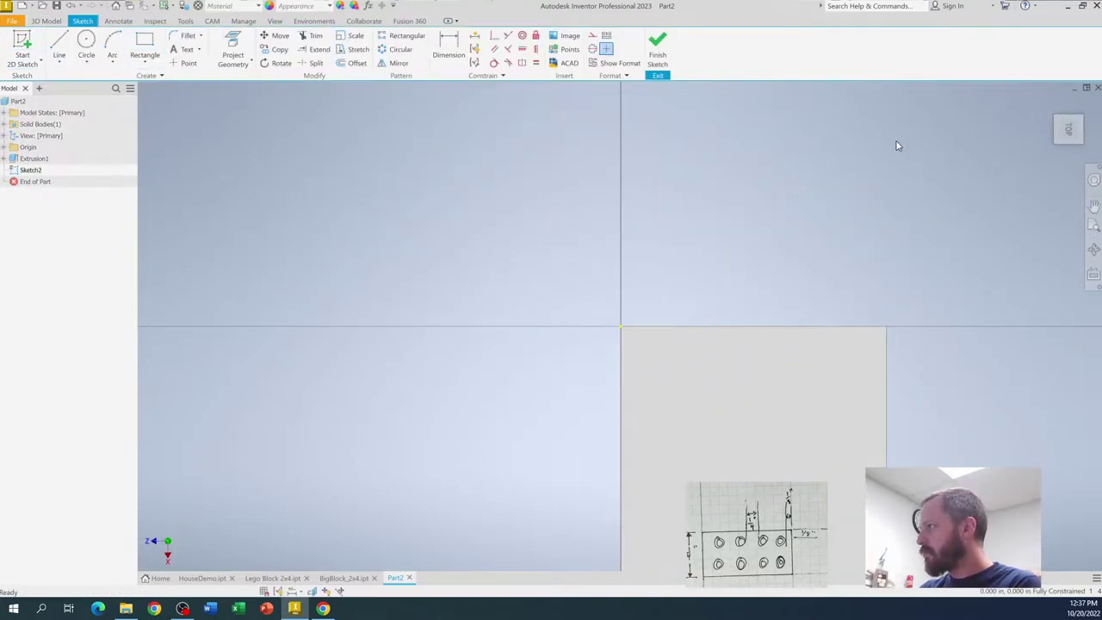
left_click(1085, 105)
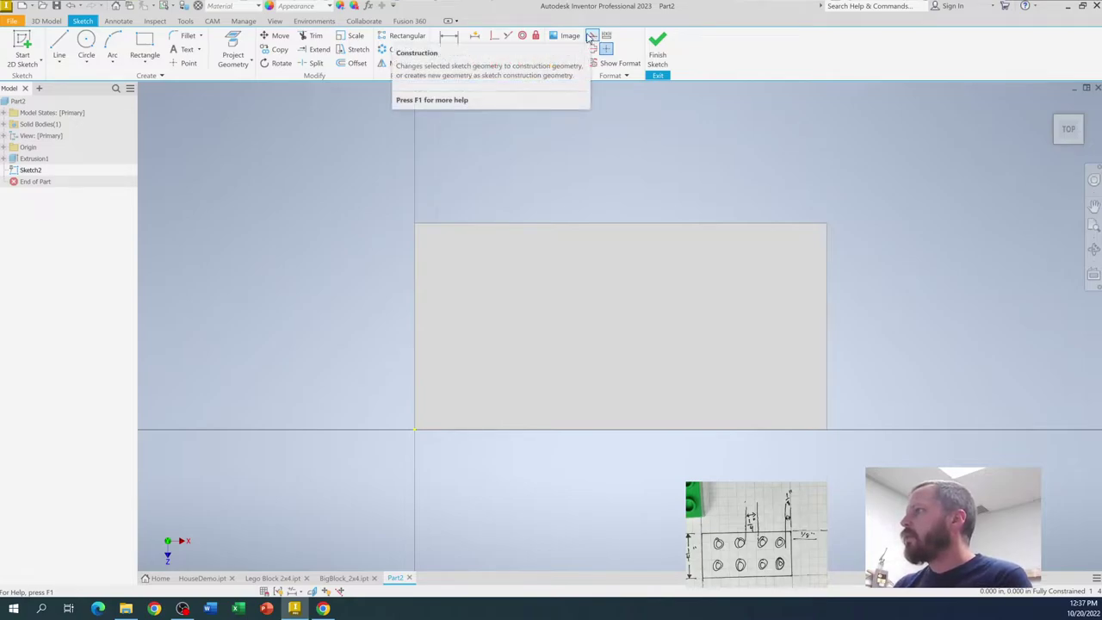
Draw a horizontal line across the full length of the top face, about 0.26 in below its upper edge
left_click(58, 44)
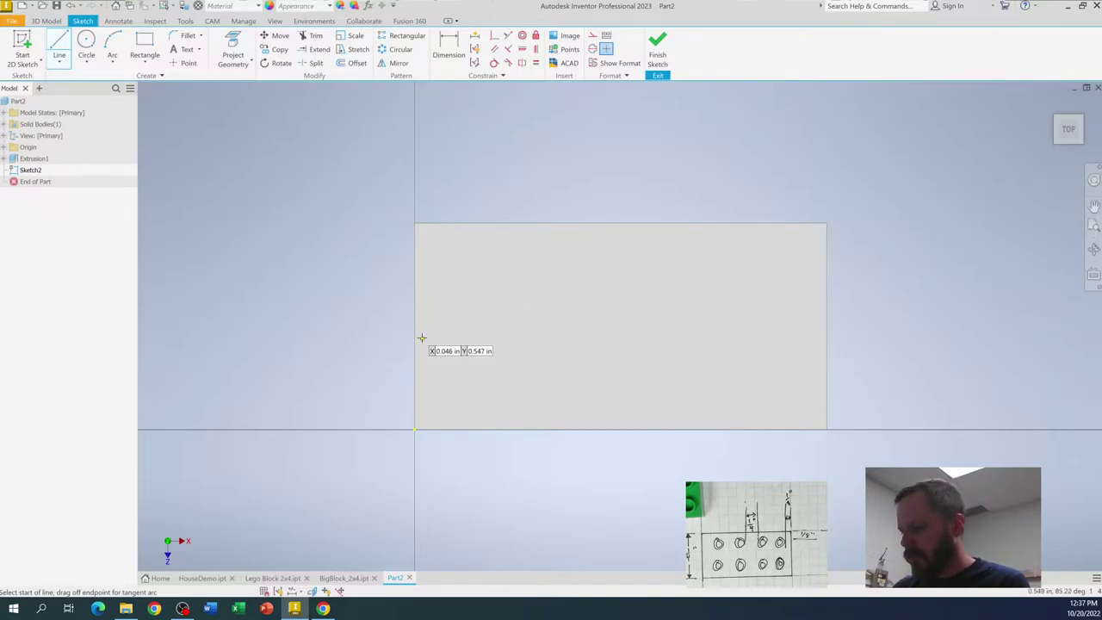
left_click(415, 264)
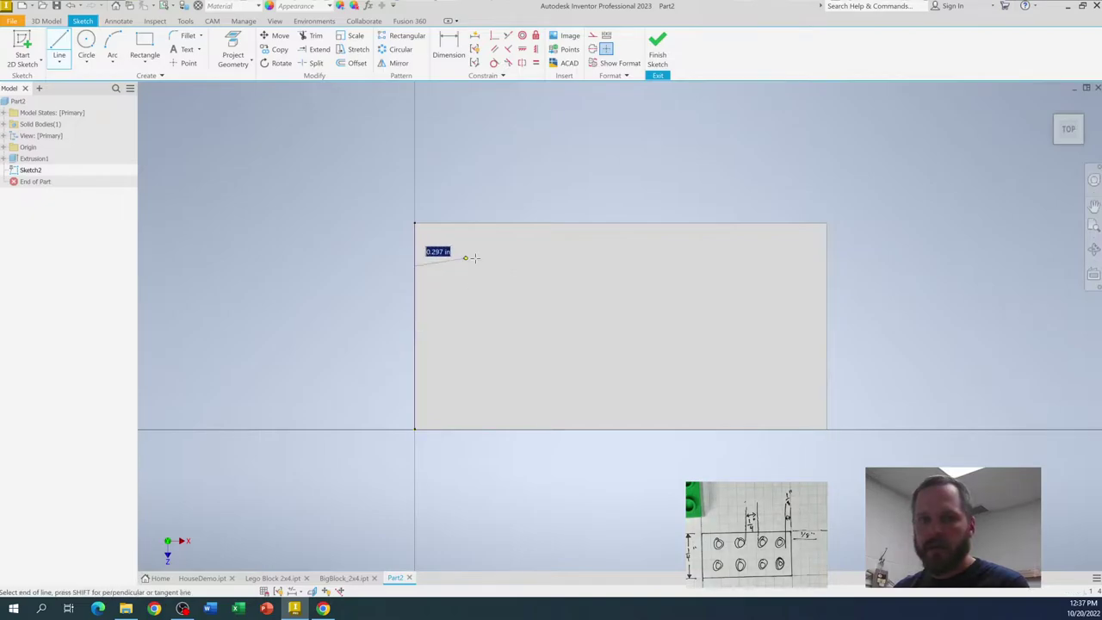
left_click(824, 266)
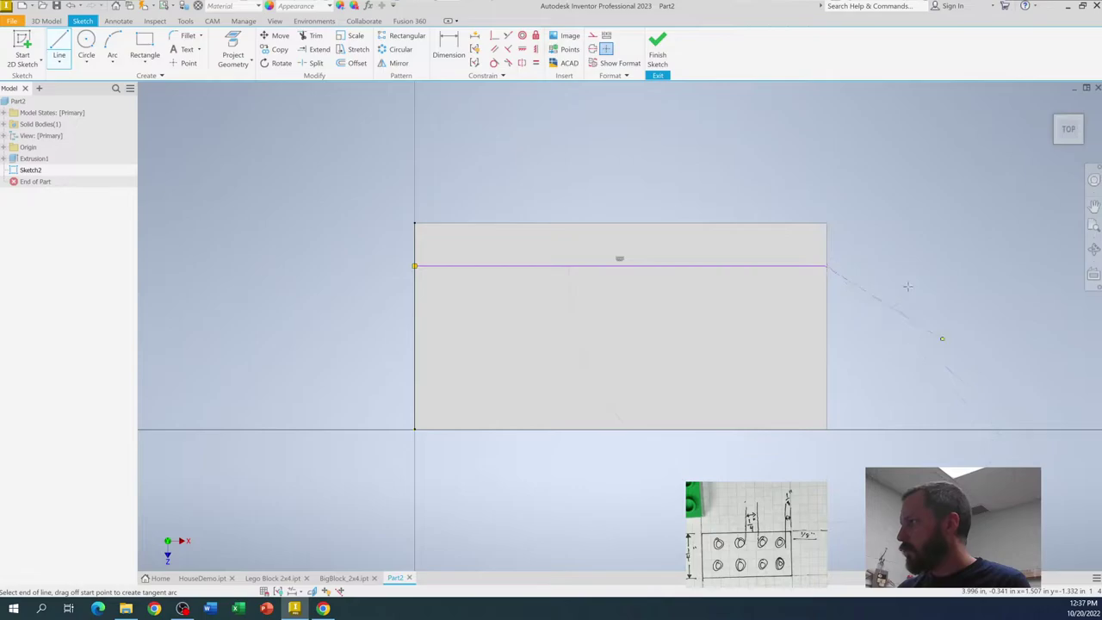
left_click(901, 187)
left_click(984, 251)
left_click(891, 368)
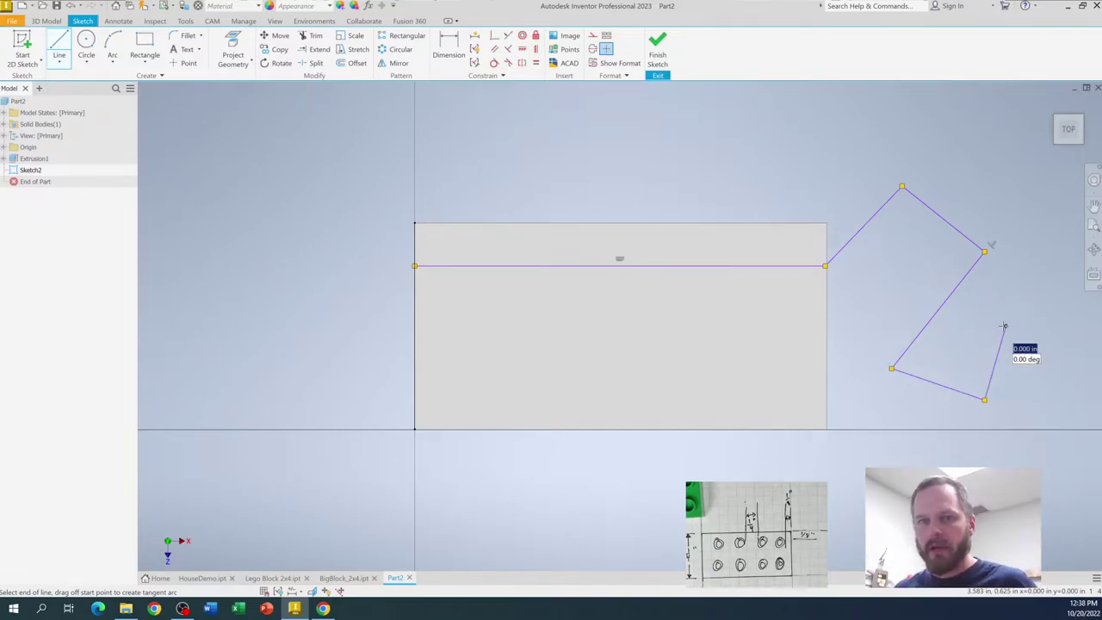
left_click(1003, 325)
key("Escape")
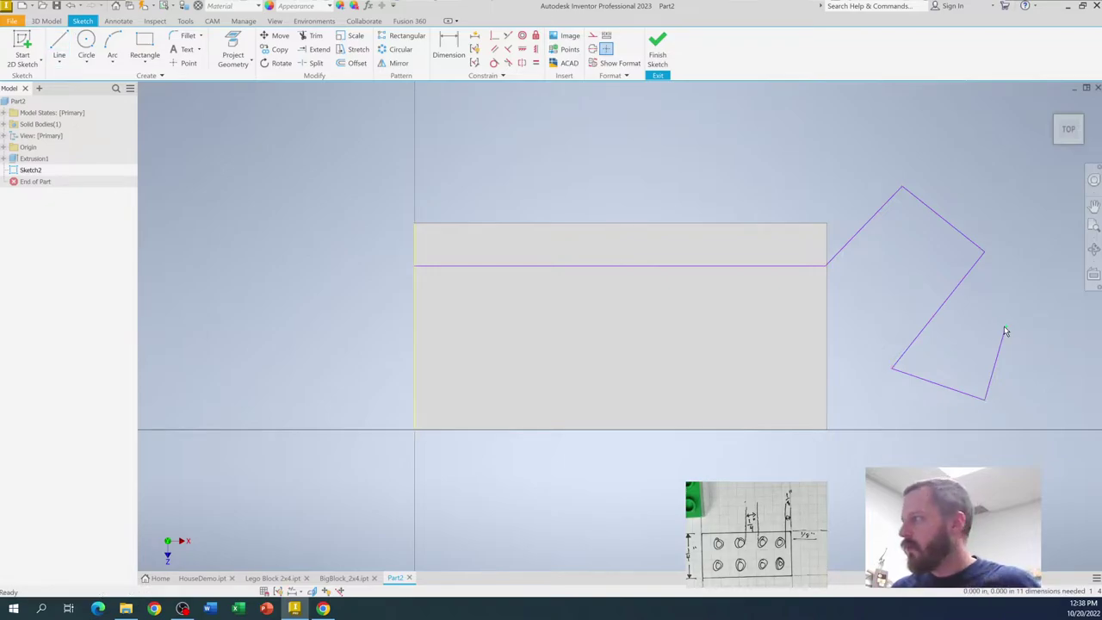
left_click(72, 10)
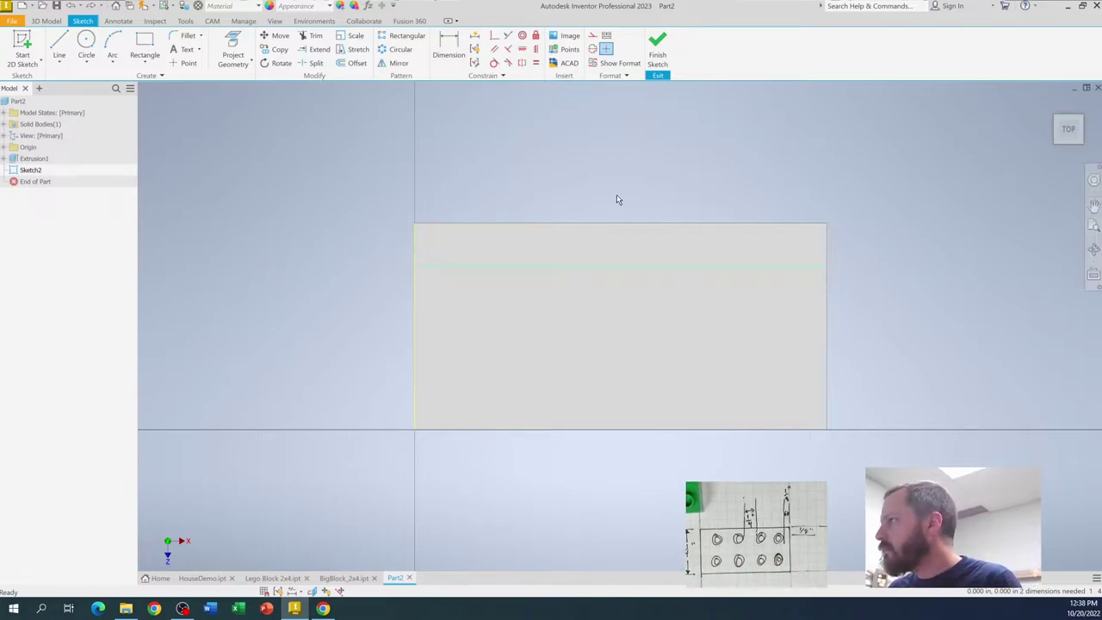
Convert the horizontal sketch line near the face's upper edge to construction geometry
left_click(581, 266)
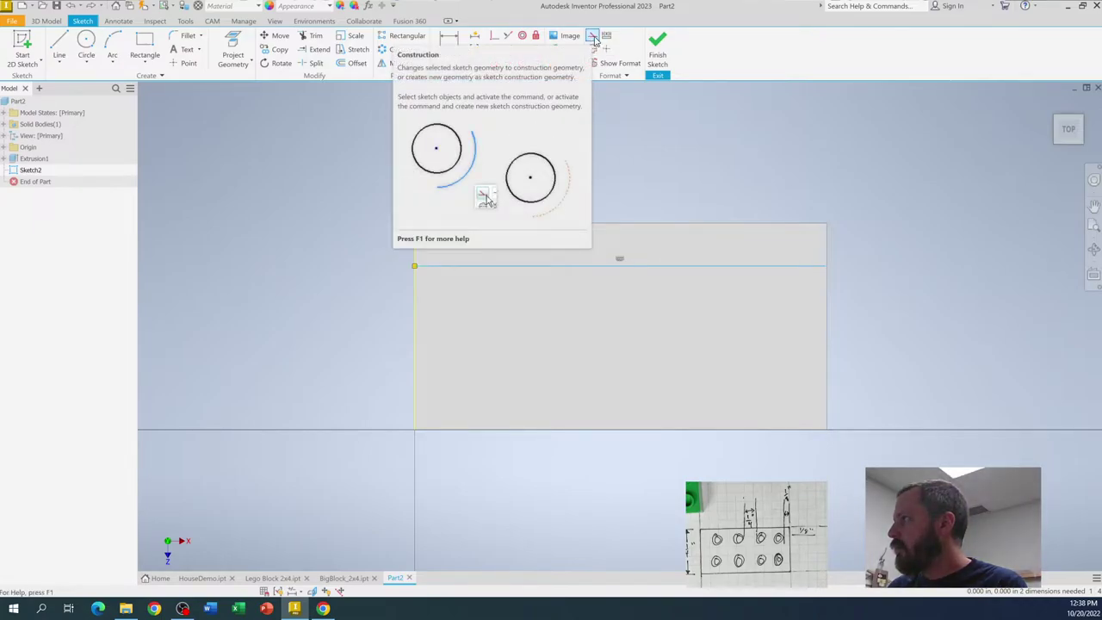
left_click(593, 37)
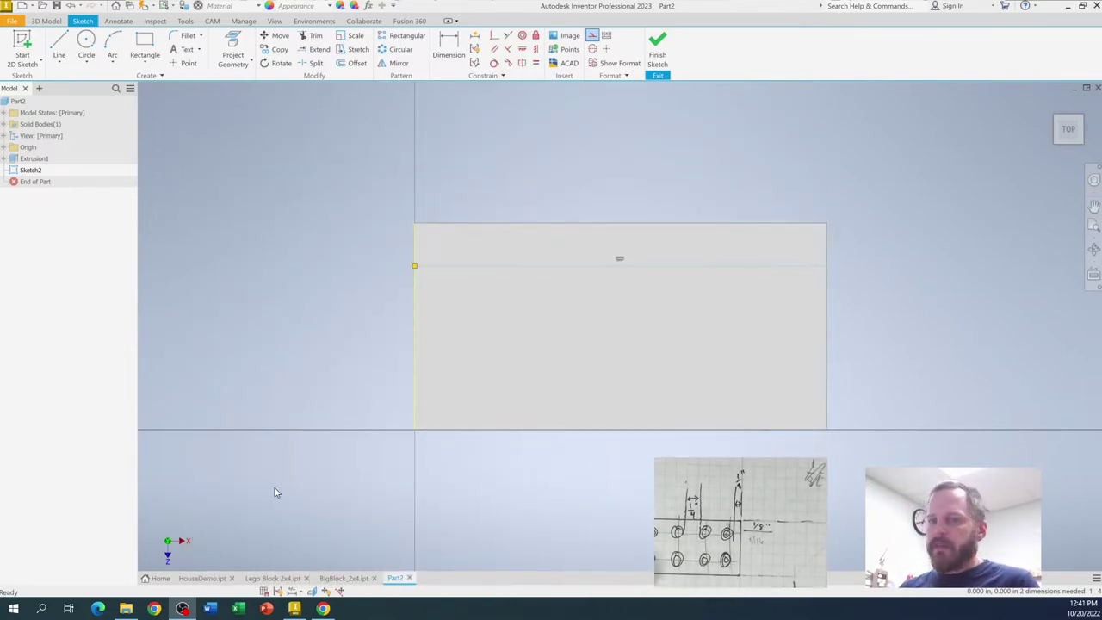
left_click(682, 272)
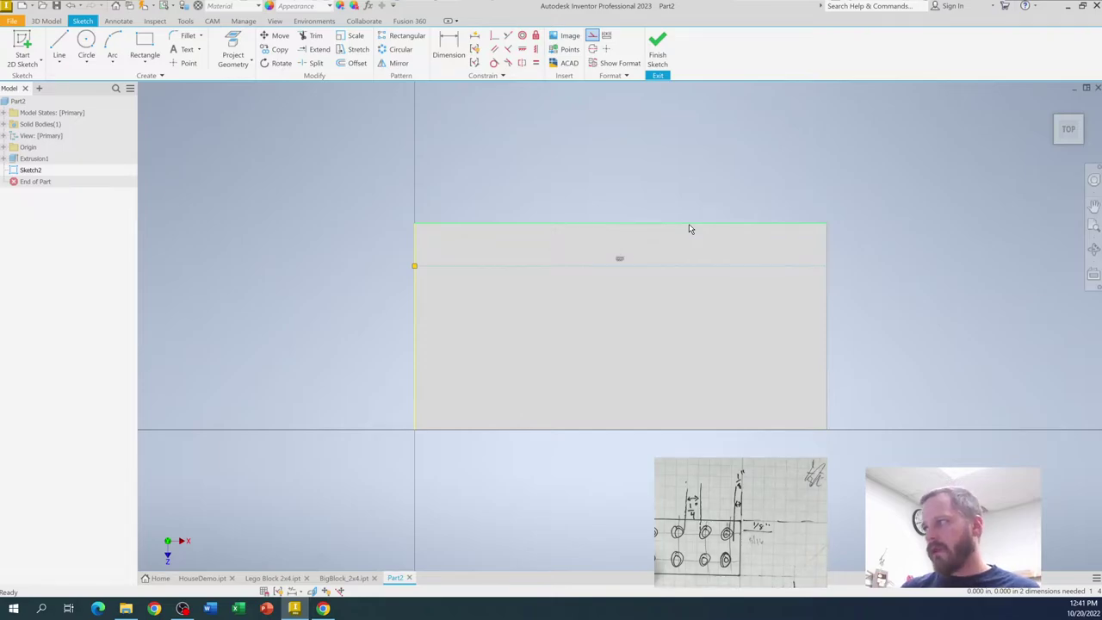
Dimension the construction line's distance from the face's upper edge and set it to 5/16 in
mouse_move(703, 243)
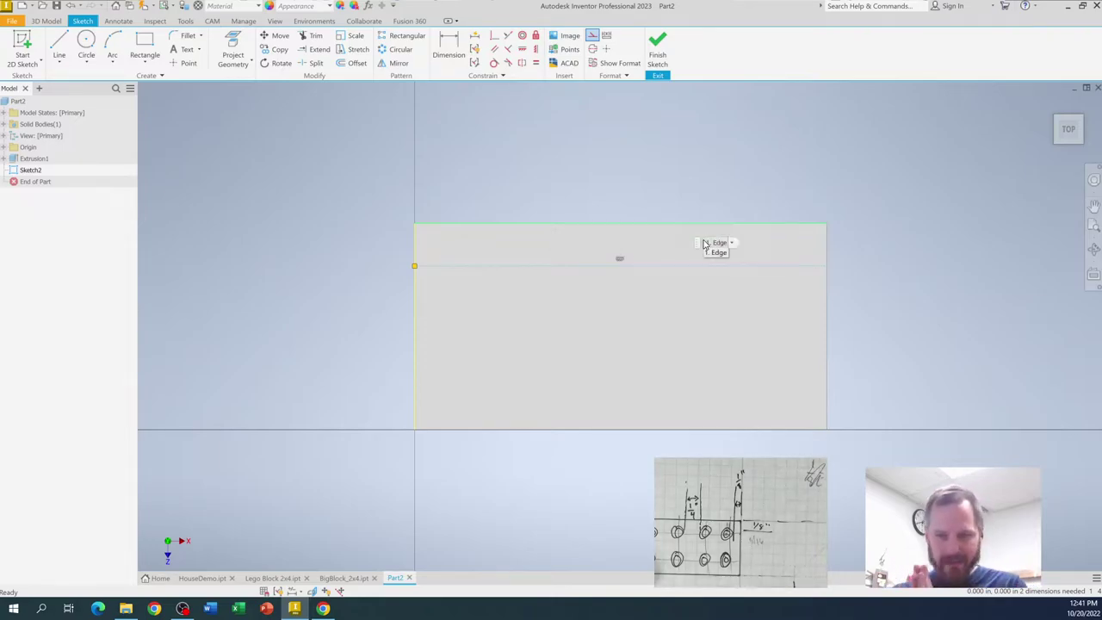
left_click(448, 49)
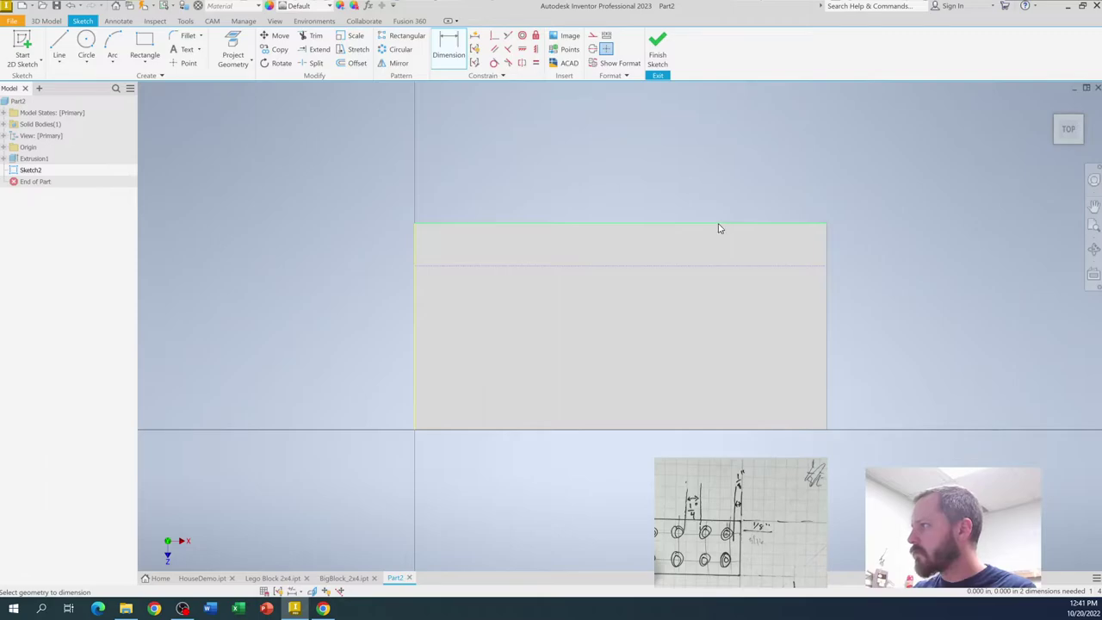
left_click(725, 267)
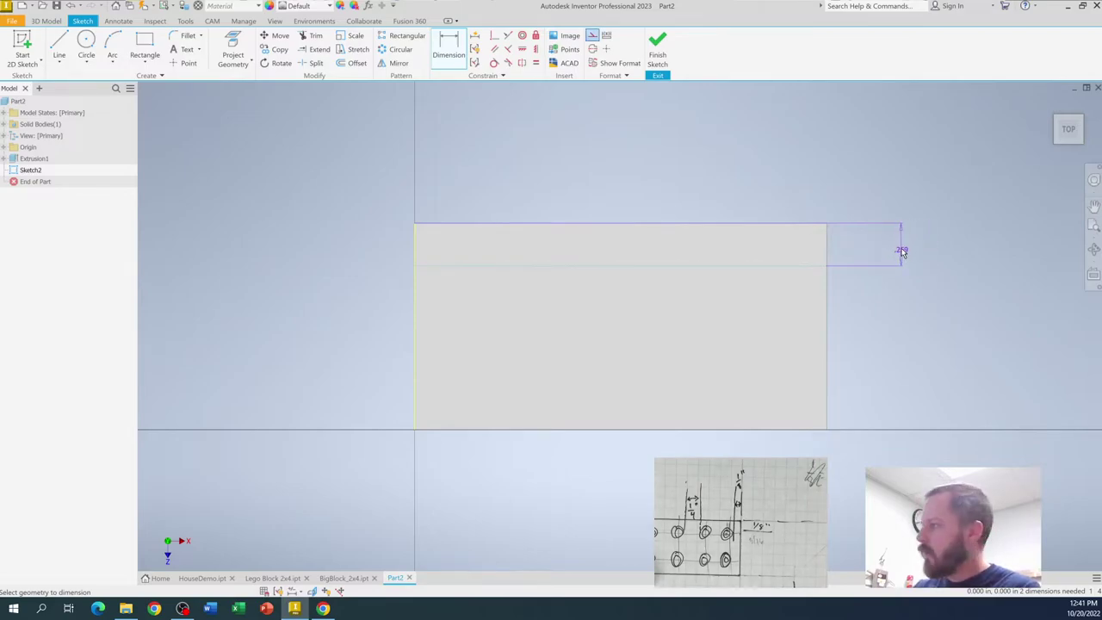
left_click(899, 249)
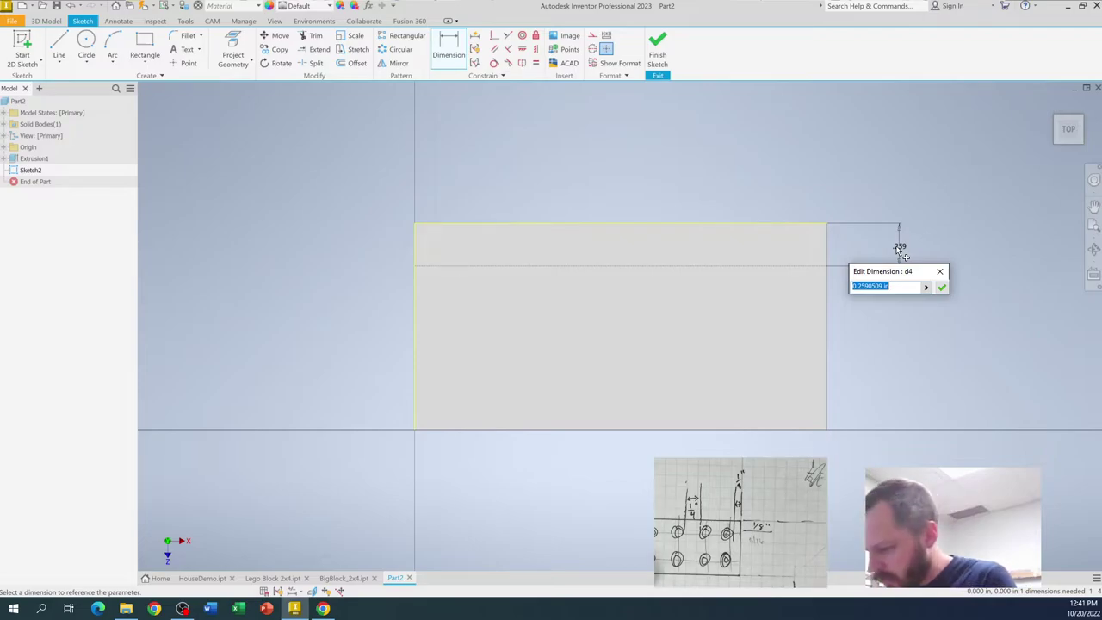
type("5/16")
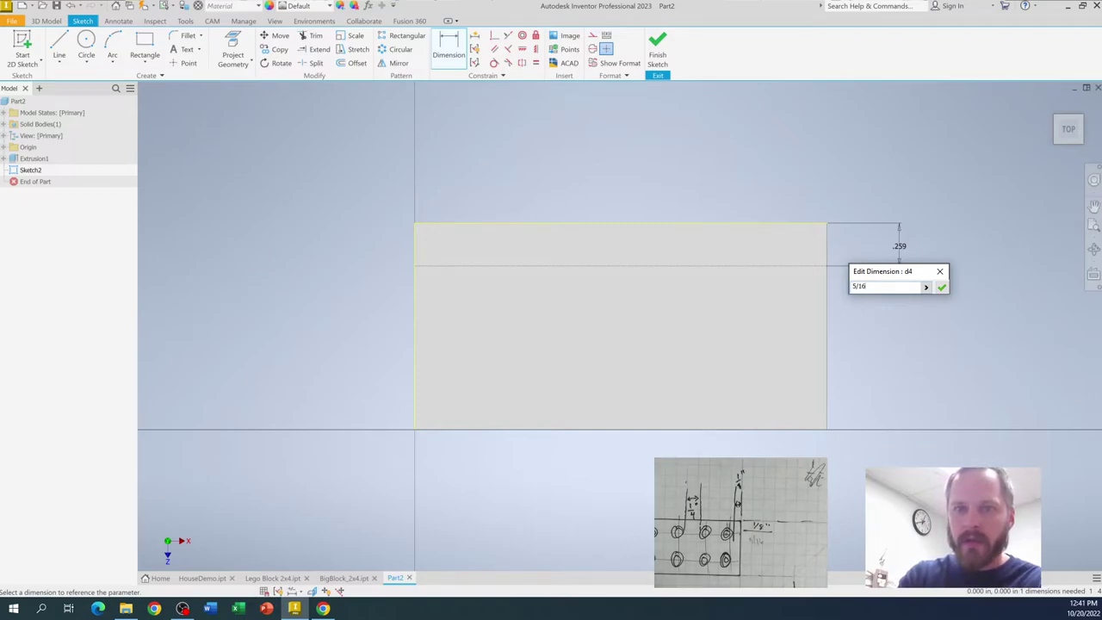
key("Return")
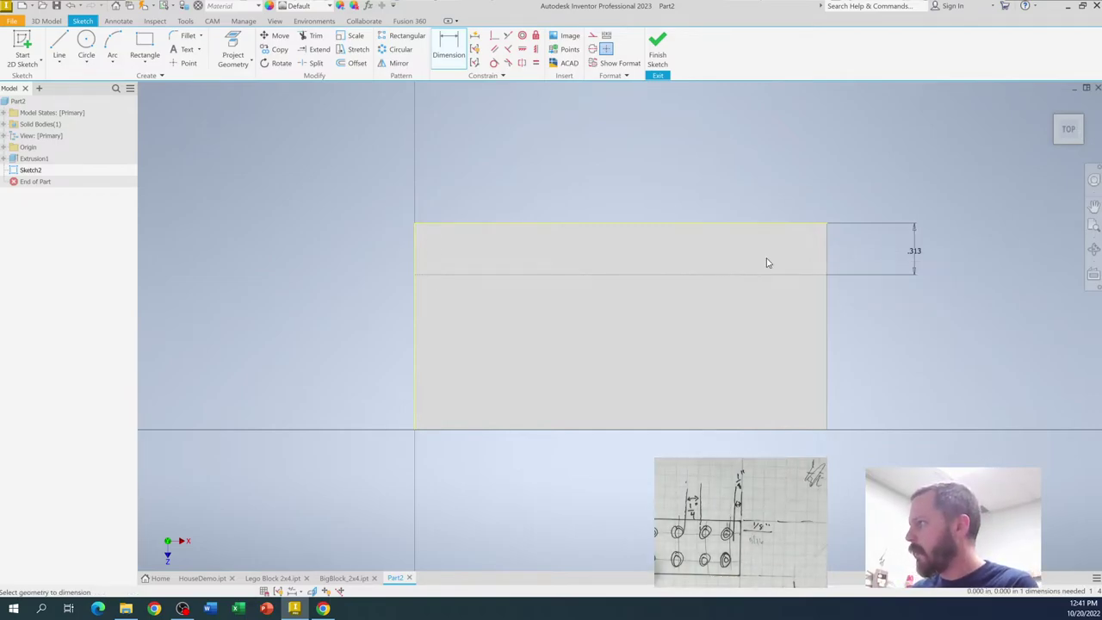
Draw a second horizontal line 2.5 in long across the face, about 0.29 in above its lower edge
left_click(58, 48)
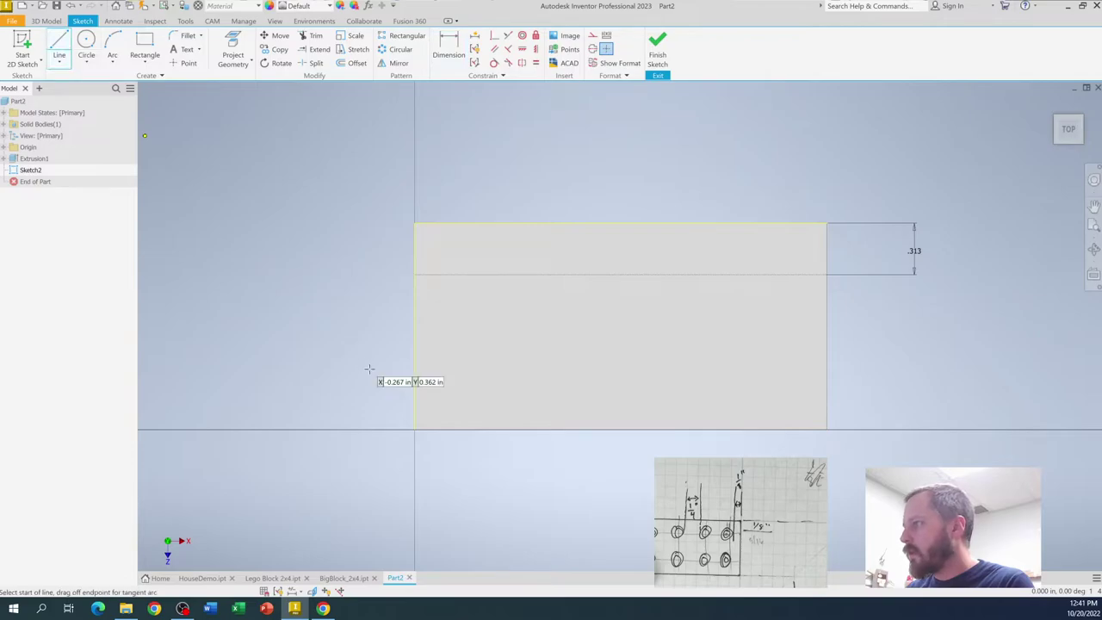
left_click(414, 381)
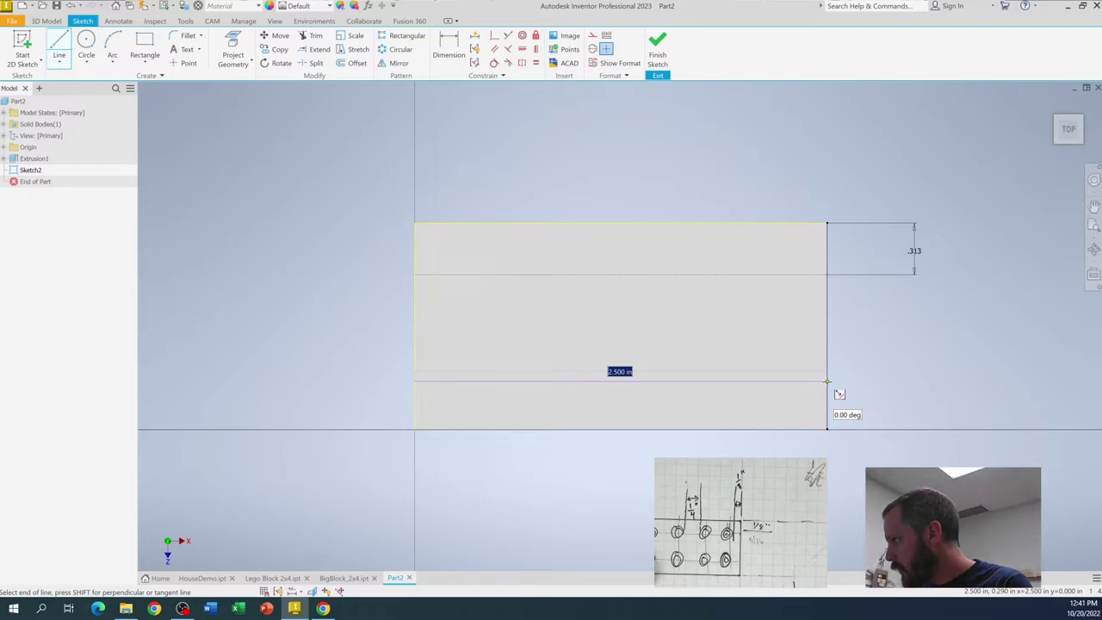
double_click(826, 382)
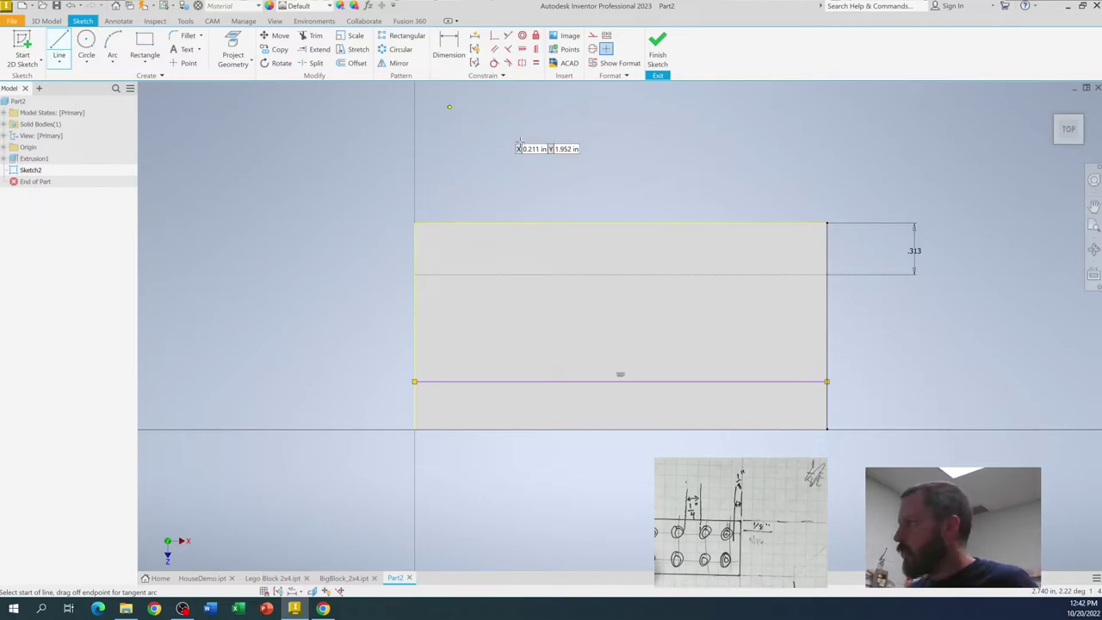
key("Escape")
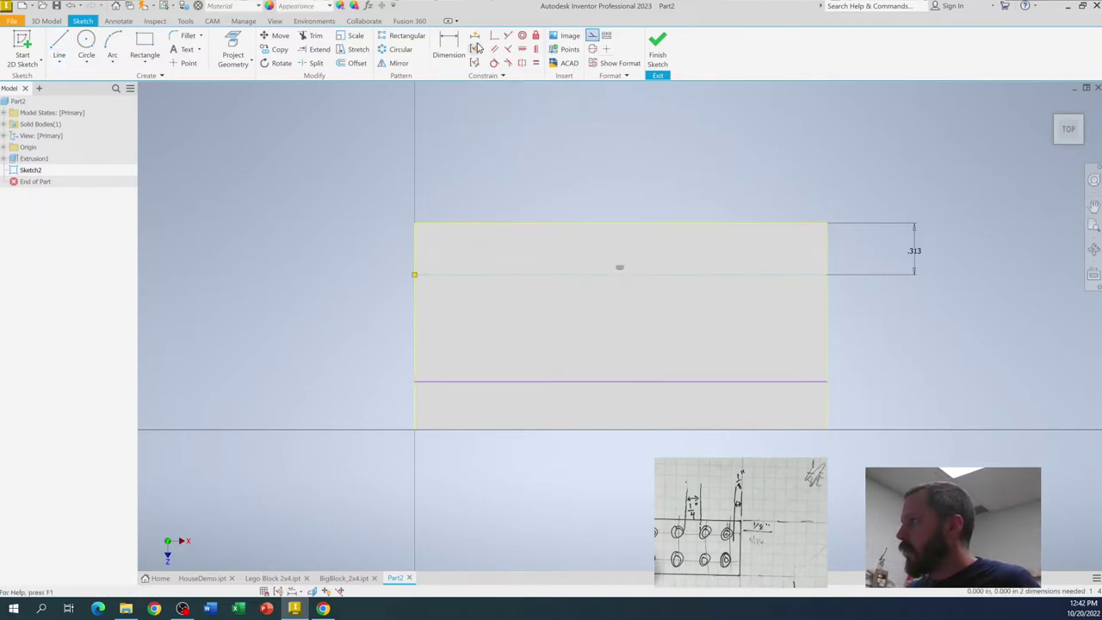
Convert the lower horizontal line to construction geometry, keeping the upper one as construction too
left_click(591, 38)
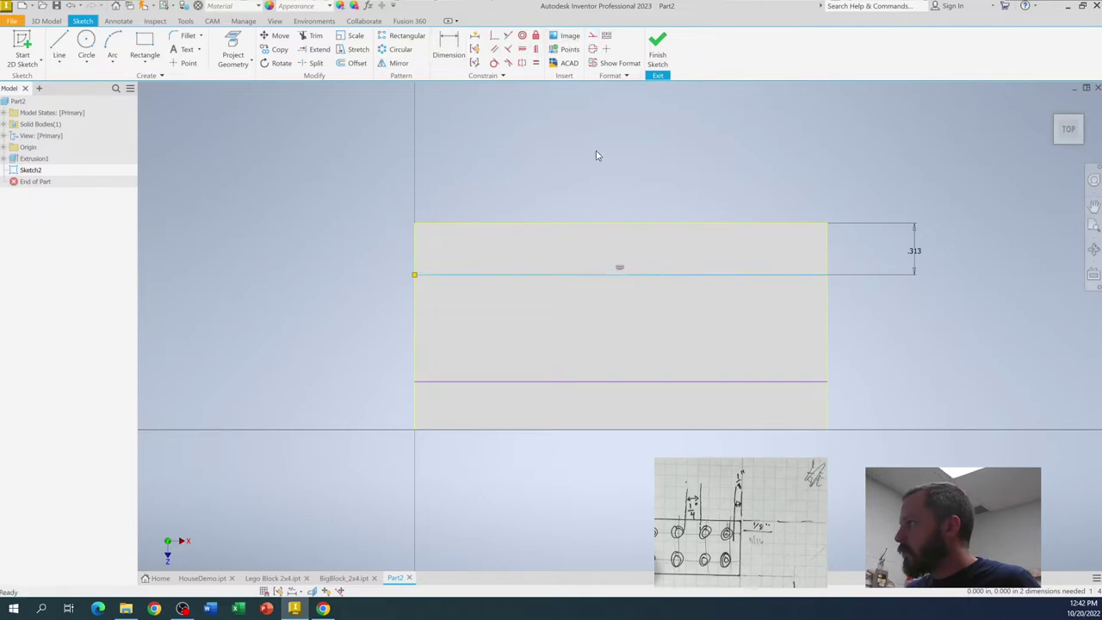
left_click(591, 36)
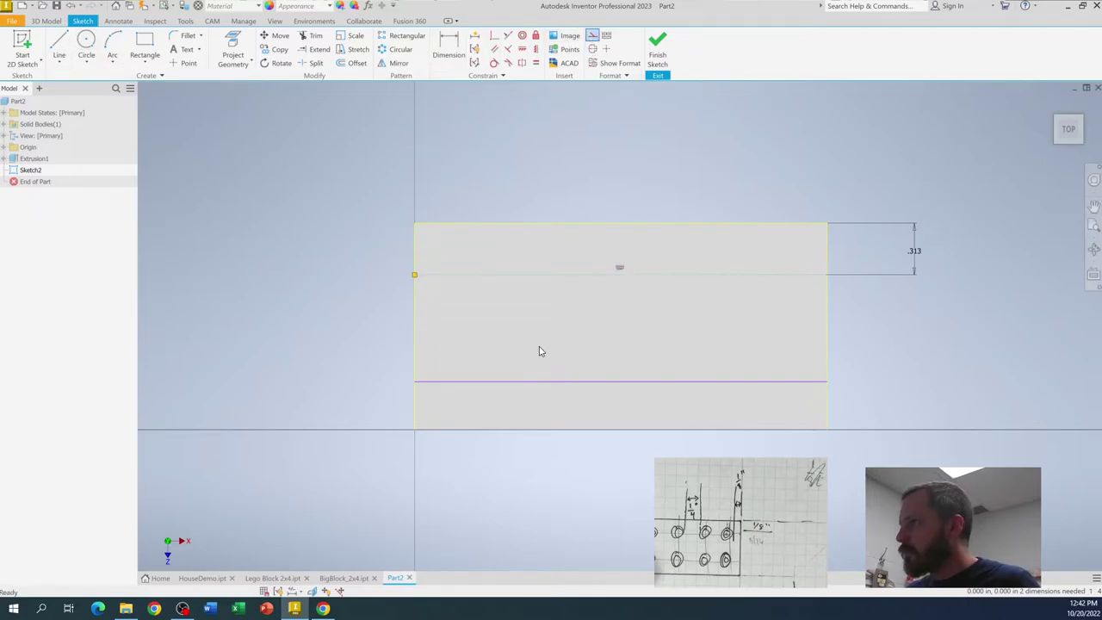
left_click(563, 386)
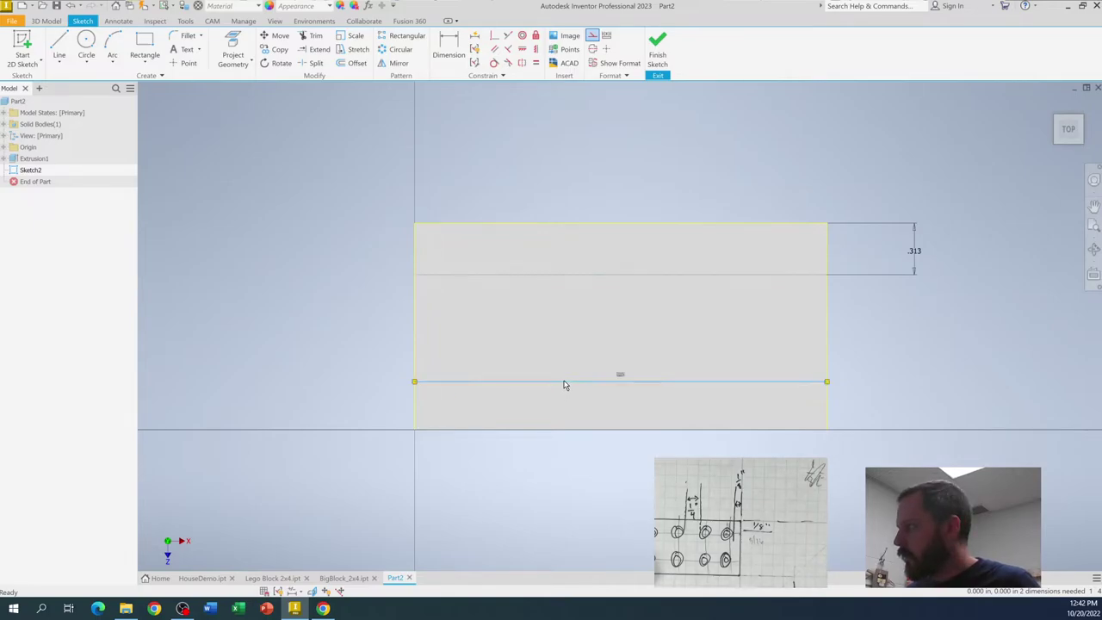
left_click(593, 36)
Dimension the lower construction line's distance from the face's lower edge and set it to (3/8)/2 + 1/8 in
left_click(449, 48)
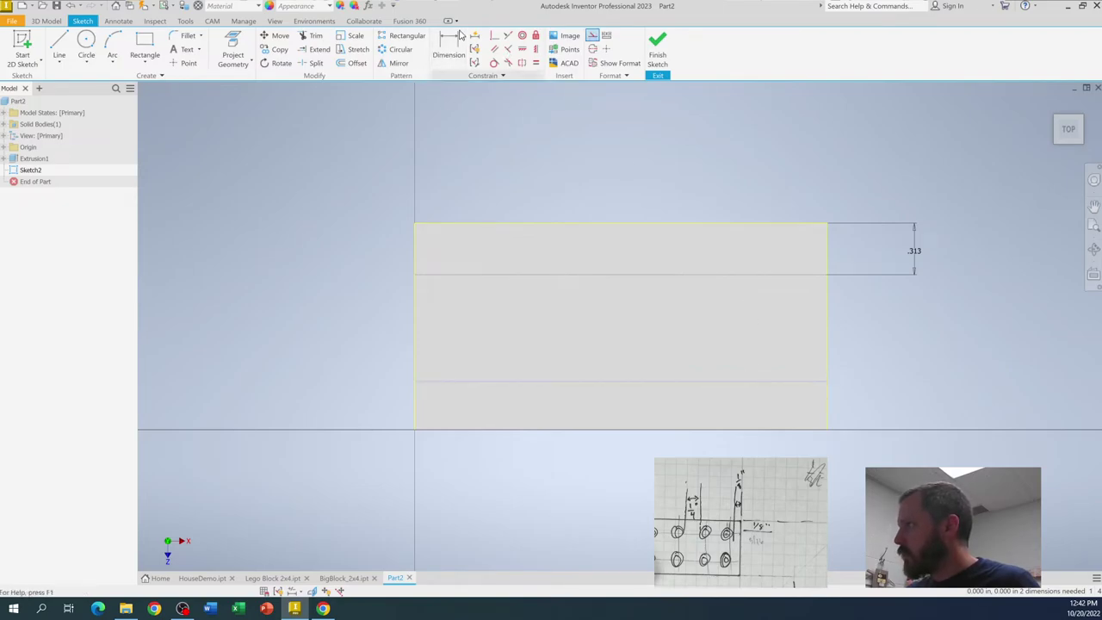
left_click(662, 431)
left_click(660, 382)
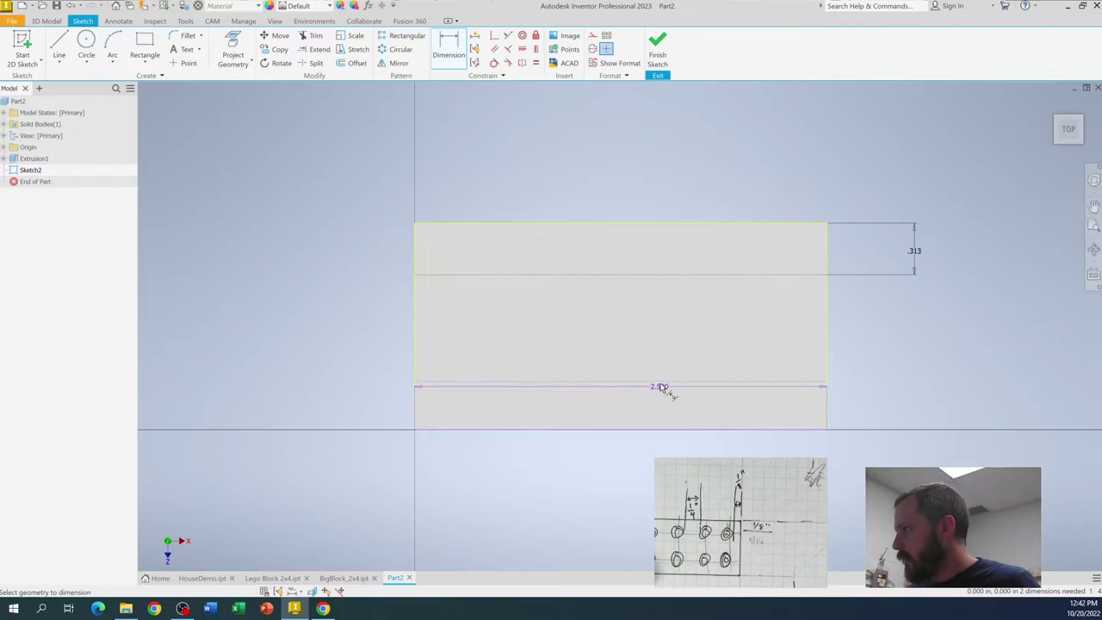
left_click(662, 385)
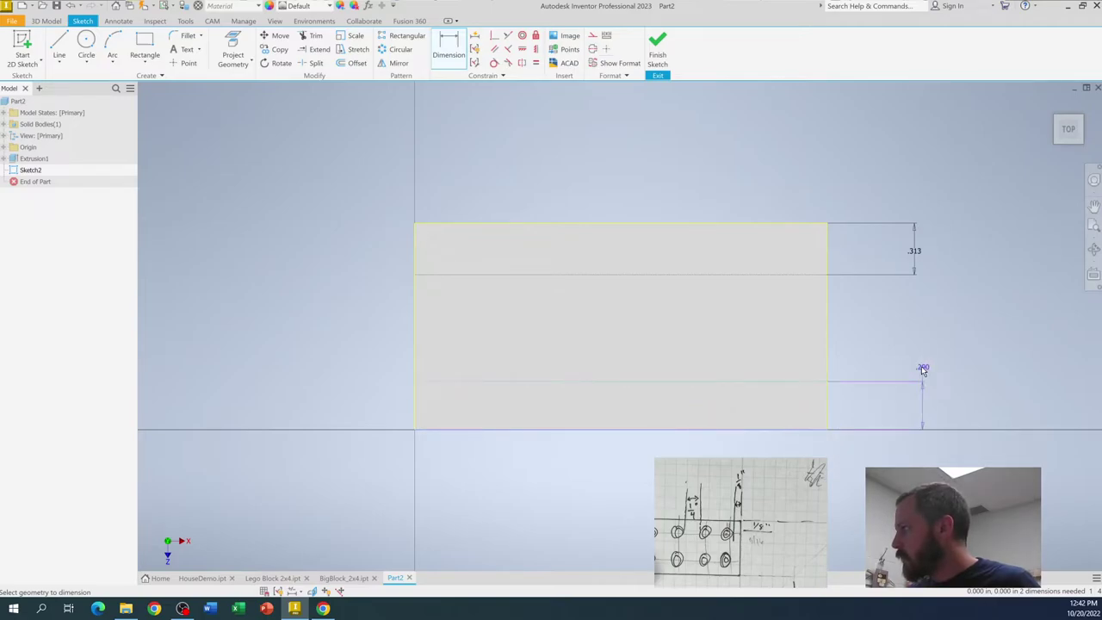
left_click(922, 368)
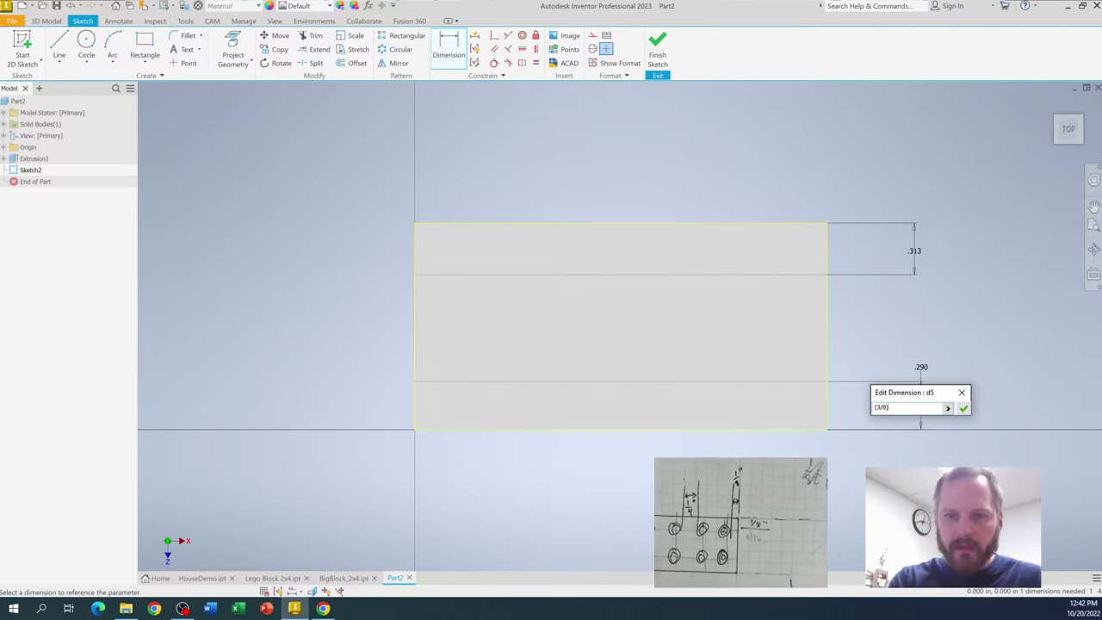
type("2")
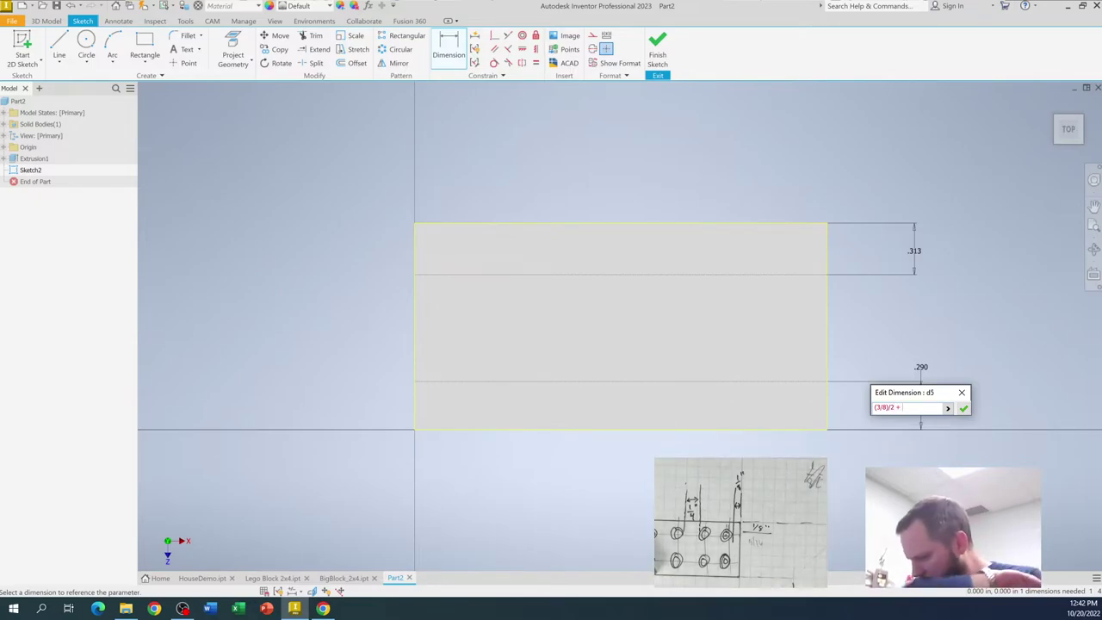
type("+ 1/8")
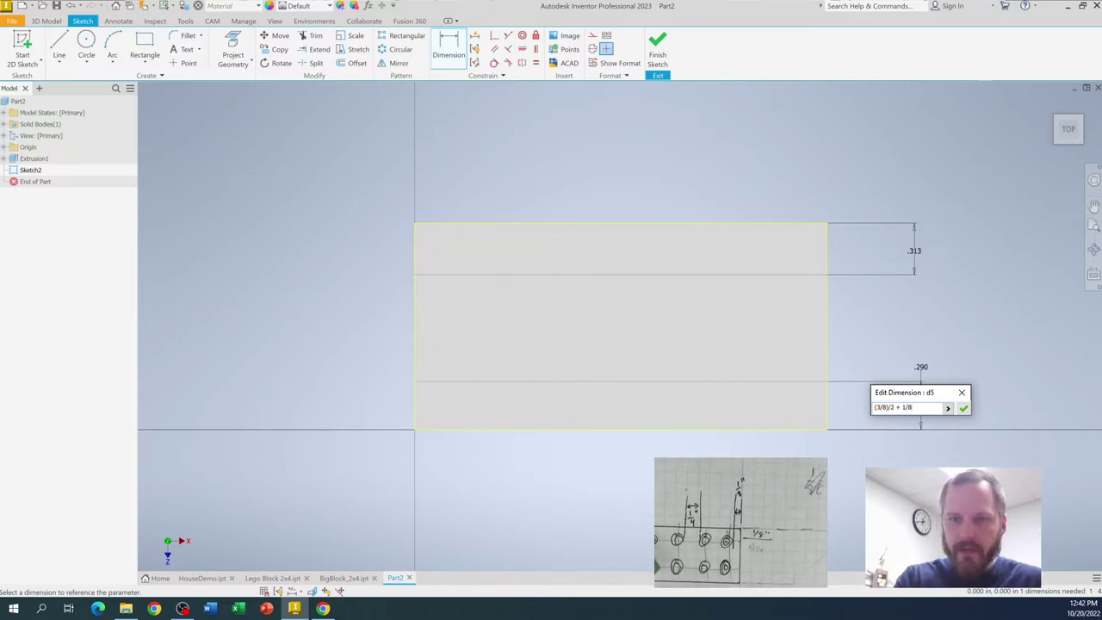
key("Return")
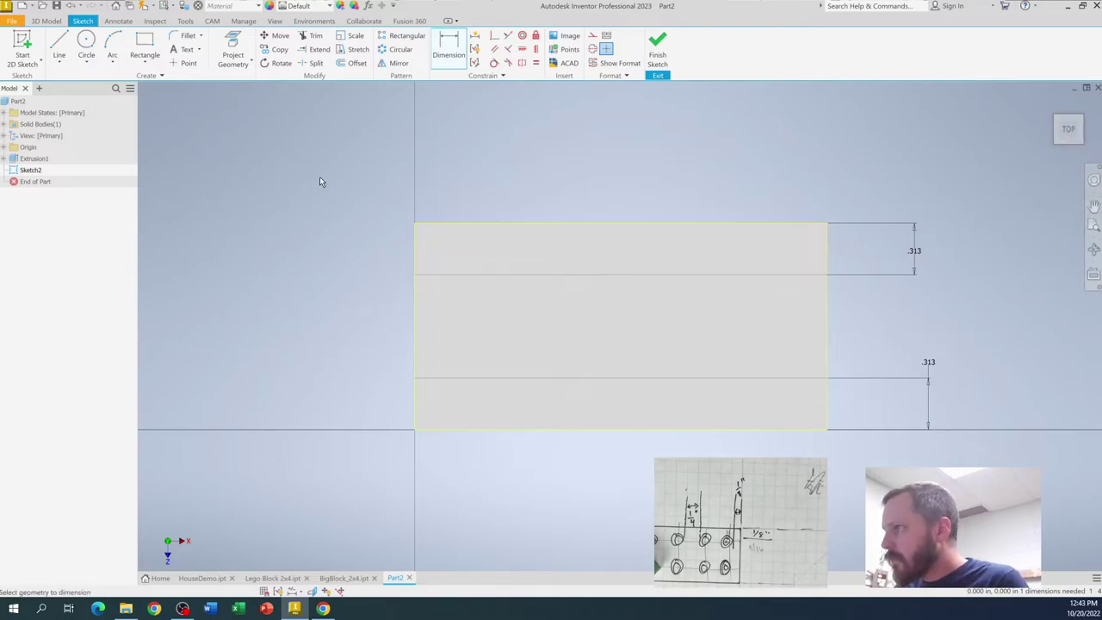
Draw four vertical construction lines between the face's upper and lower edges, about 0.27, 0.76, 1.40 and 2.02 in from its left edge
left_click(60, 45)
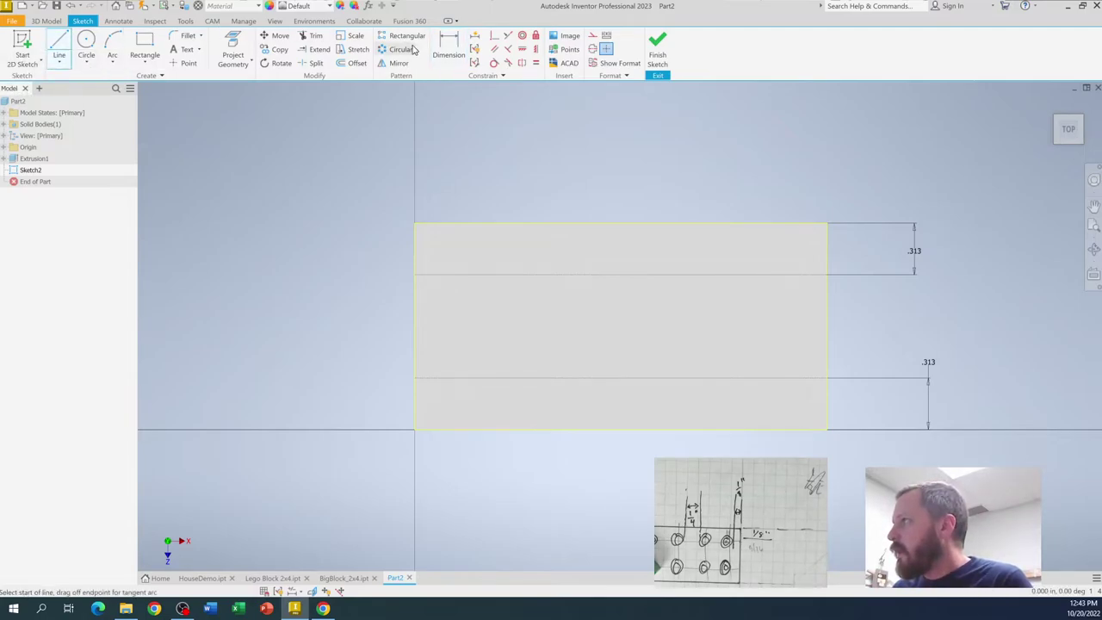
left_click(592, 37)
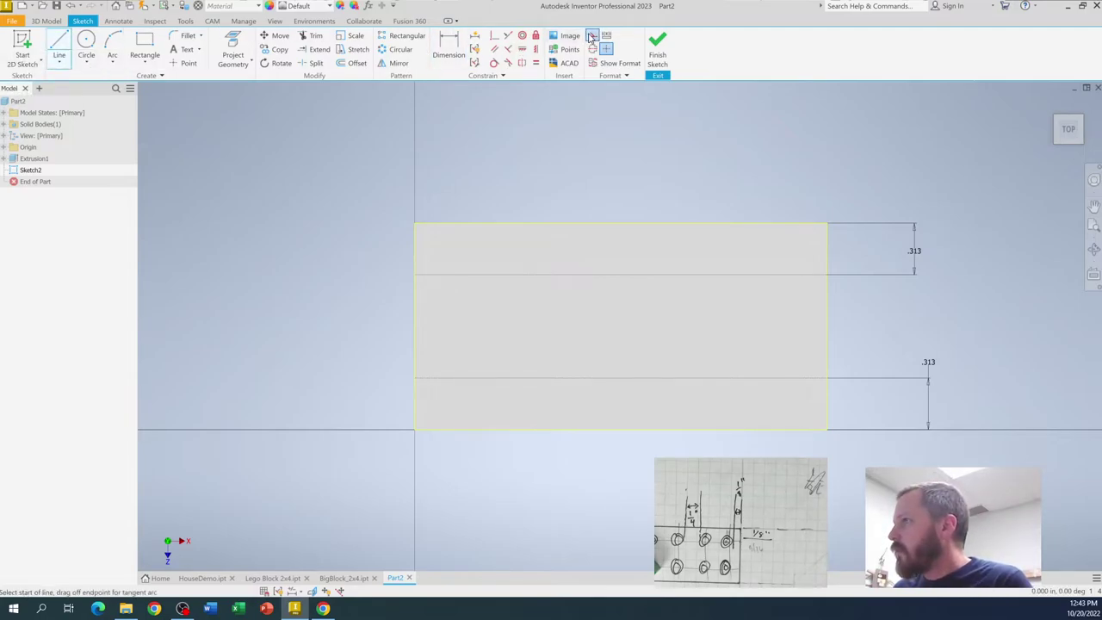
left_click(459, 224)
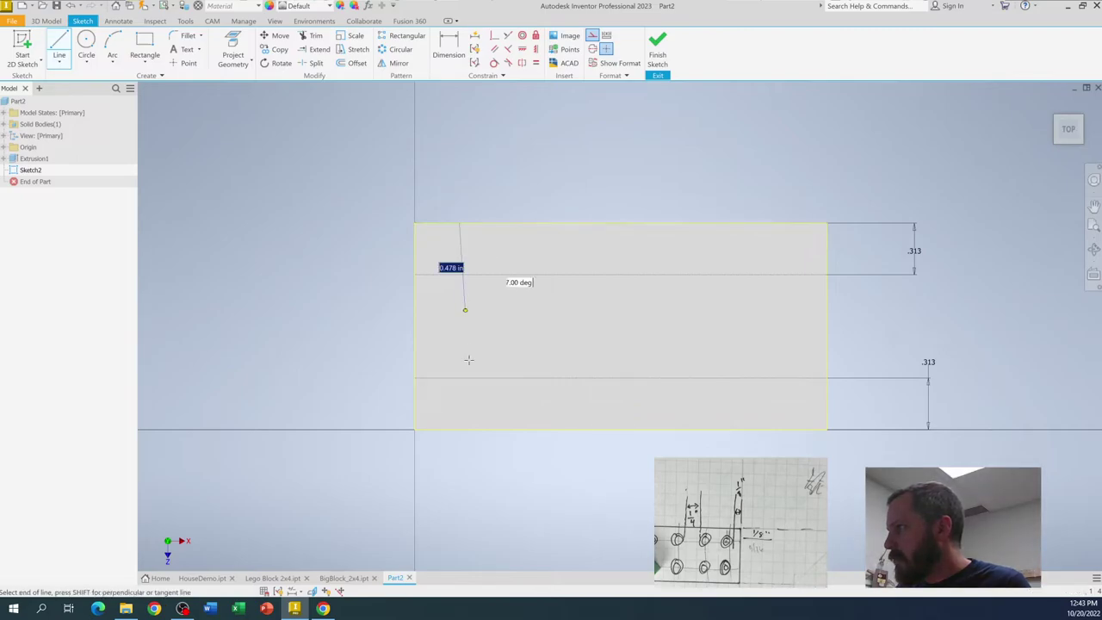
double_click(458, 429)
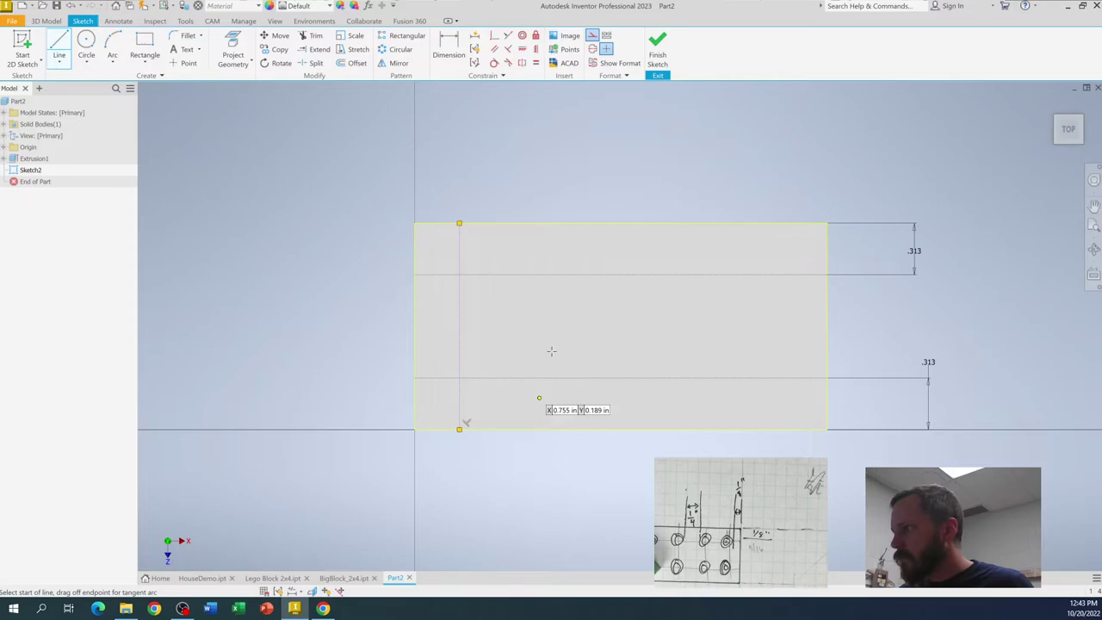
left_click(539, 223)
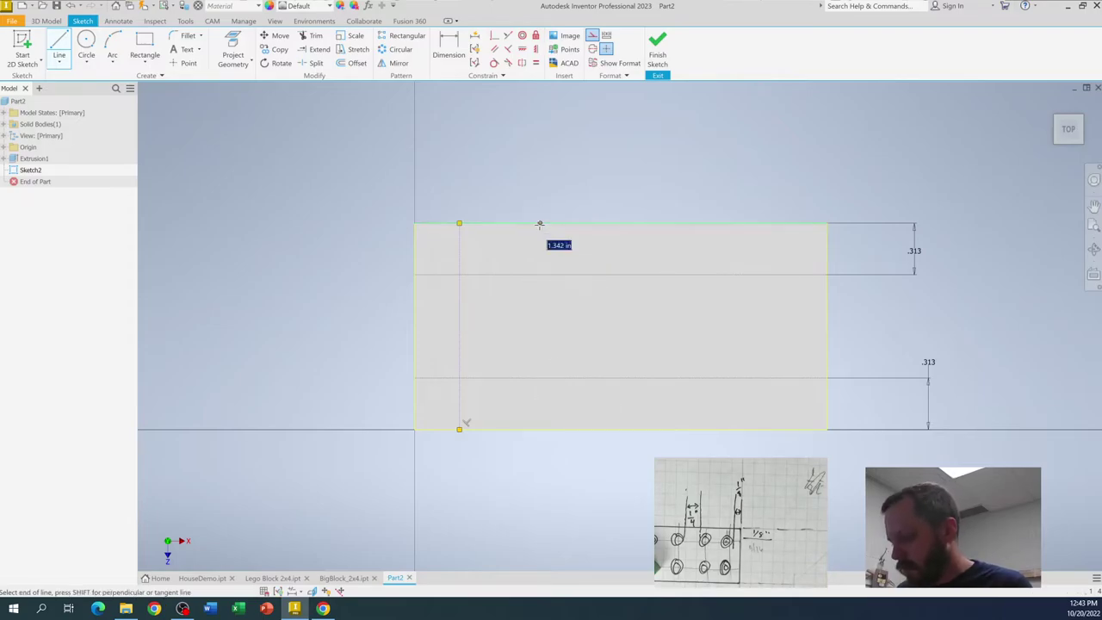
double_click(540, 429)
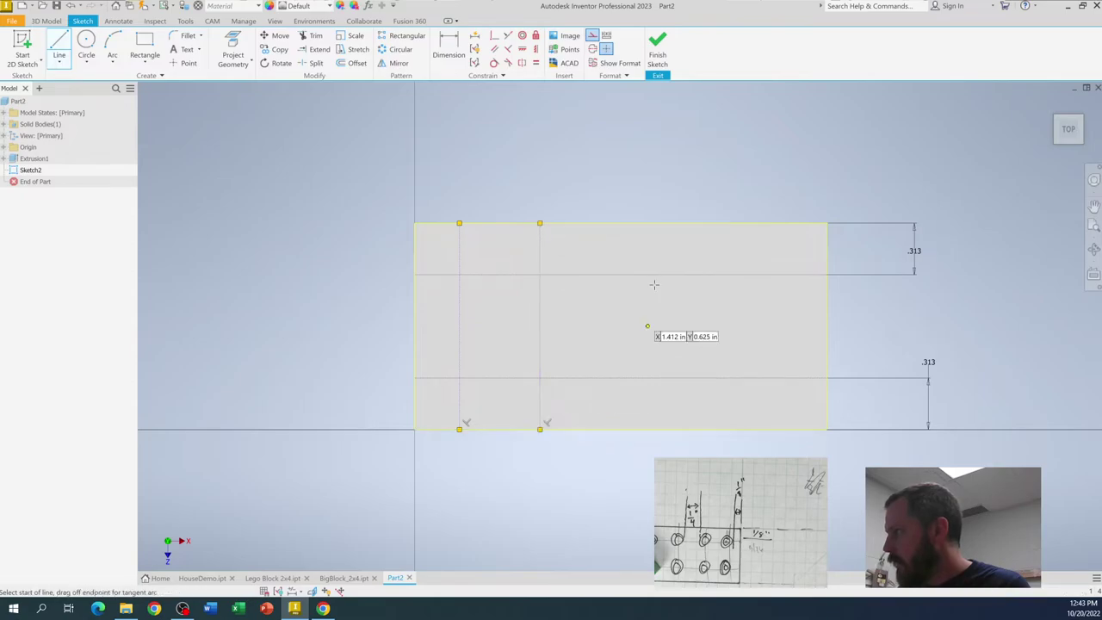
left_click(645, 224)
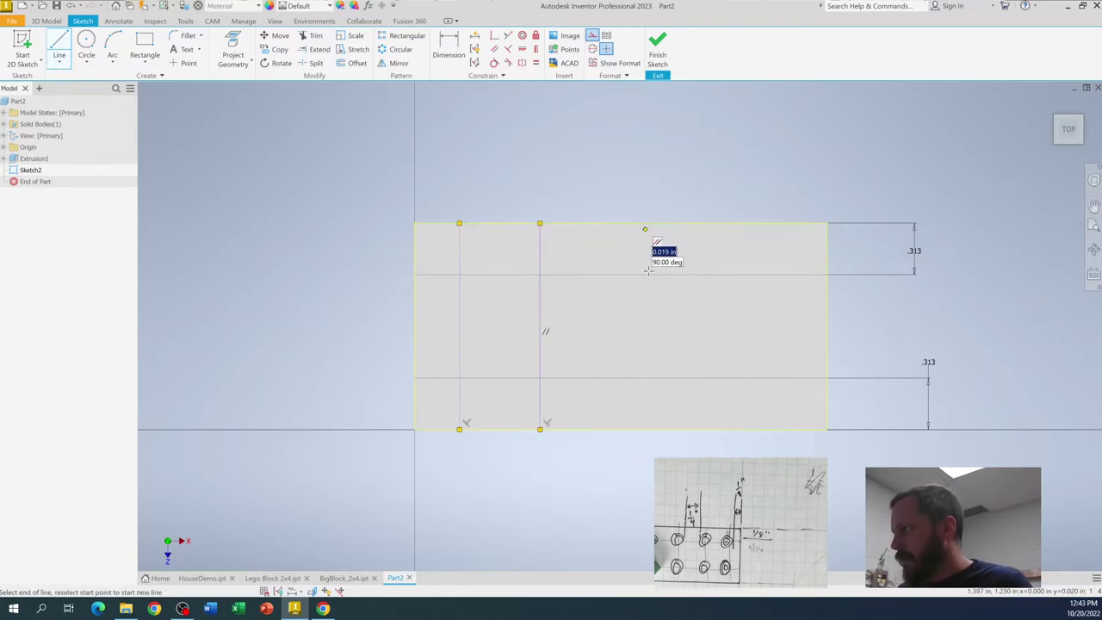
double_click(644, 428)
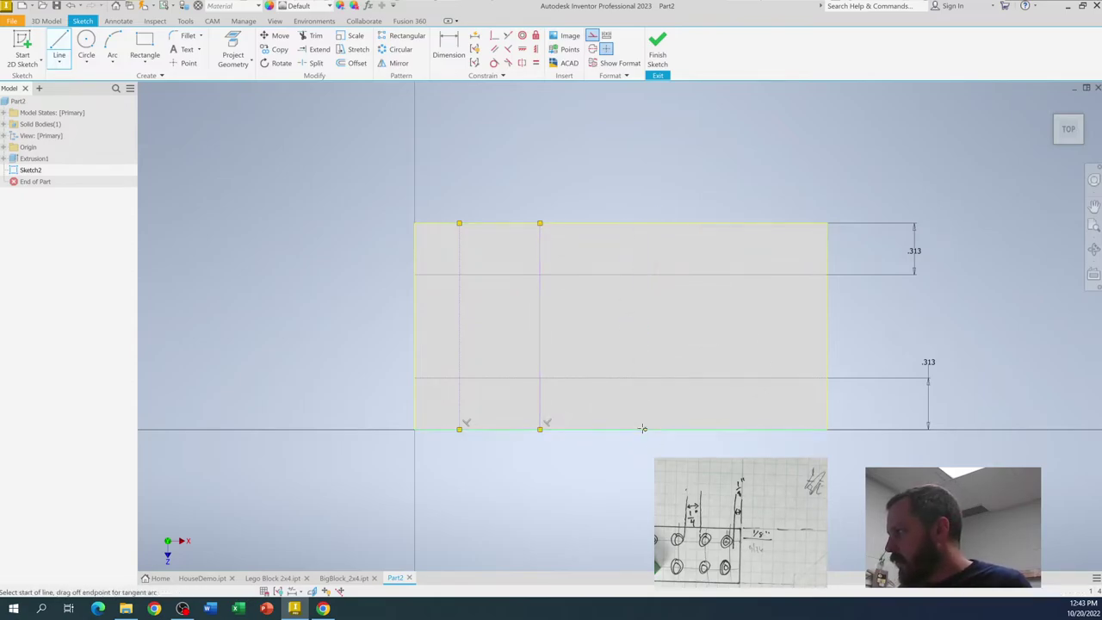
left_click(747, 223)
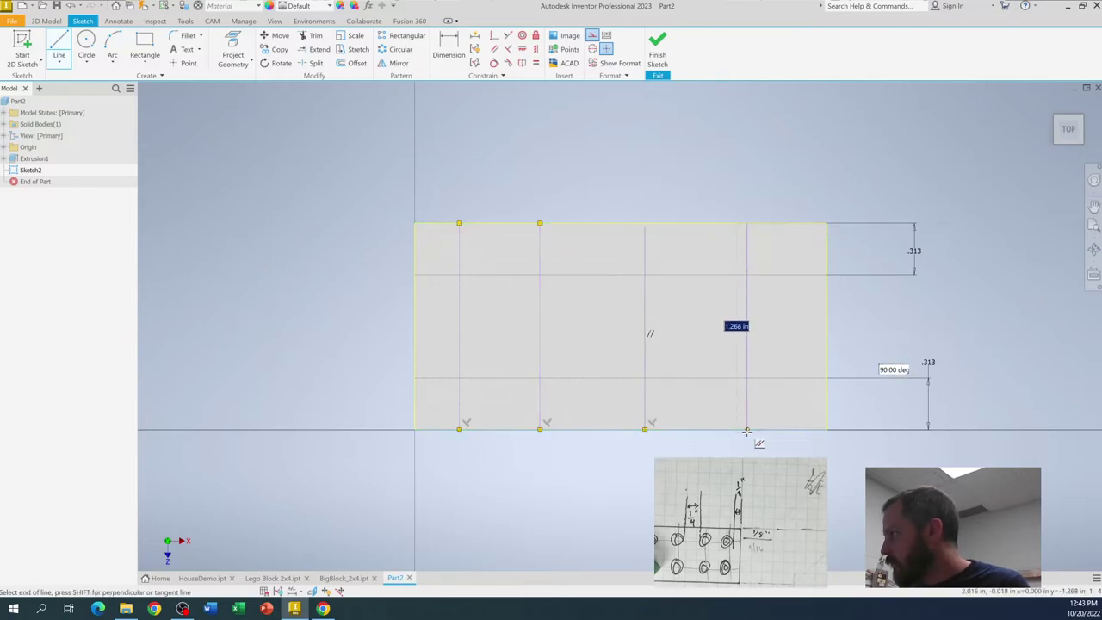
double_click(745, 430)
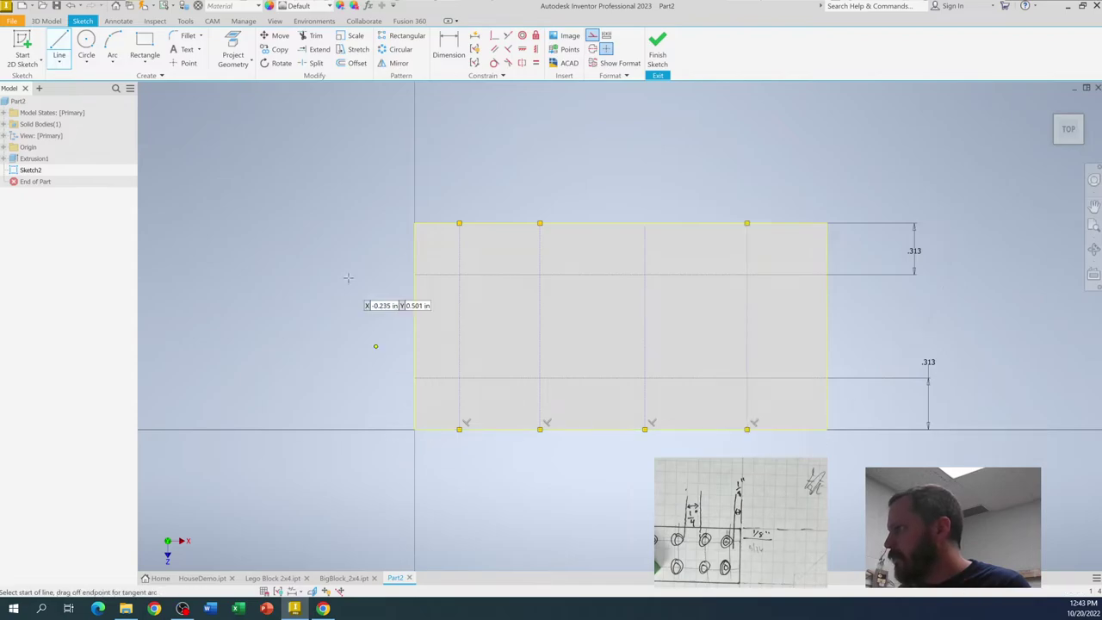
right_click(336, 241)
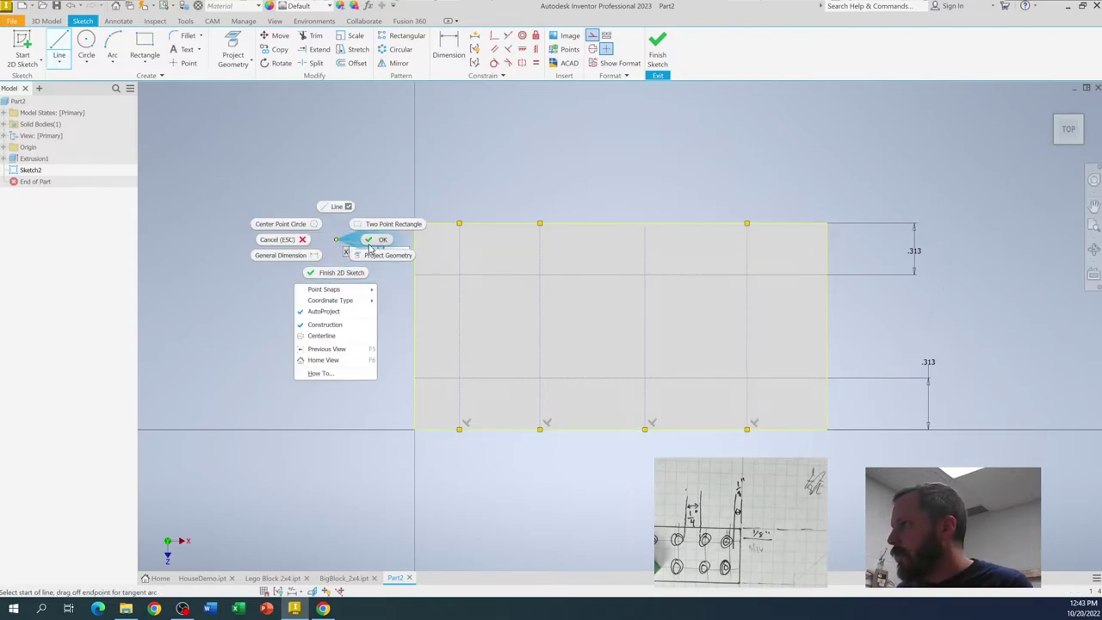
left_click(371, 249)
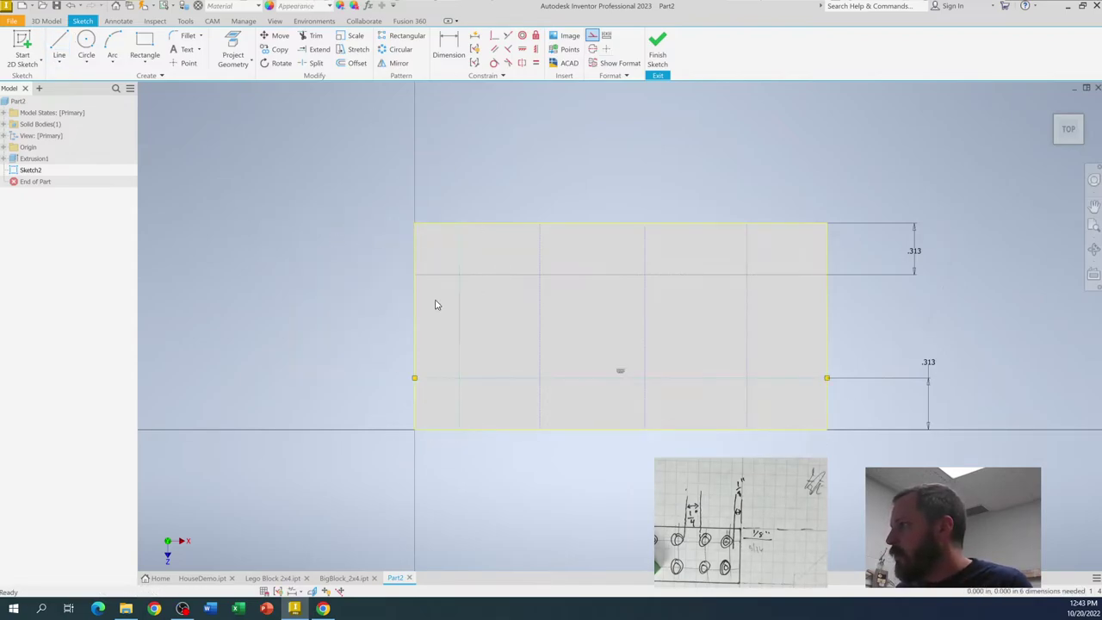
Dimension the leftmost vertical construction line's distance from the face's left edge and set it to 5/16 in
left_click(452, 43)
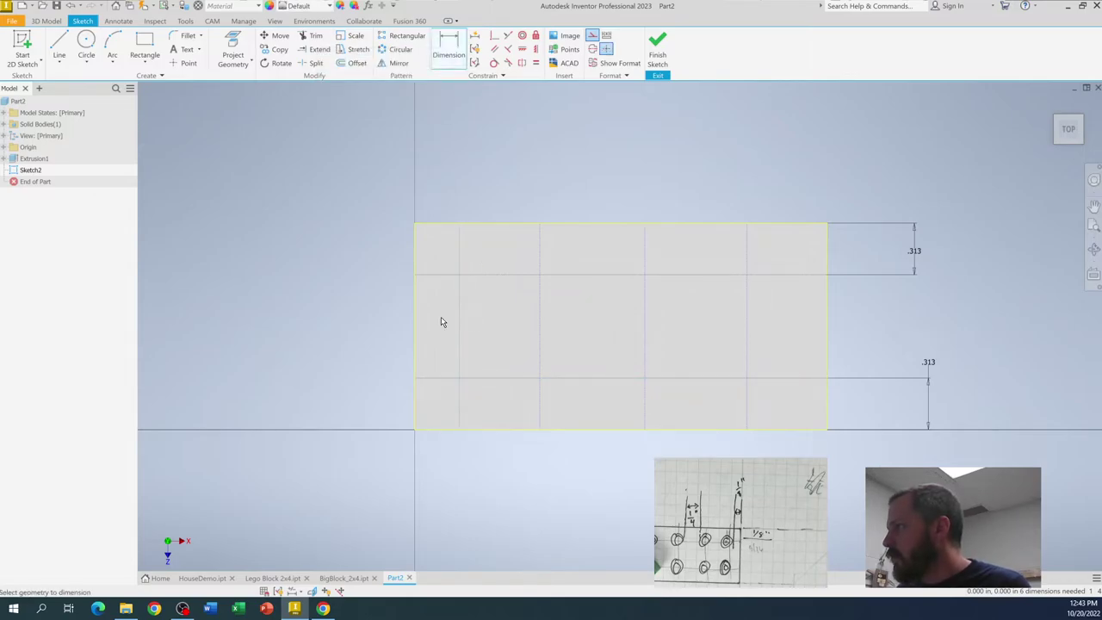
left_click(413, 323)
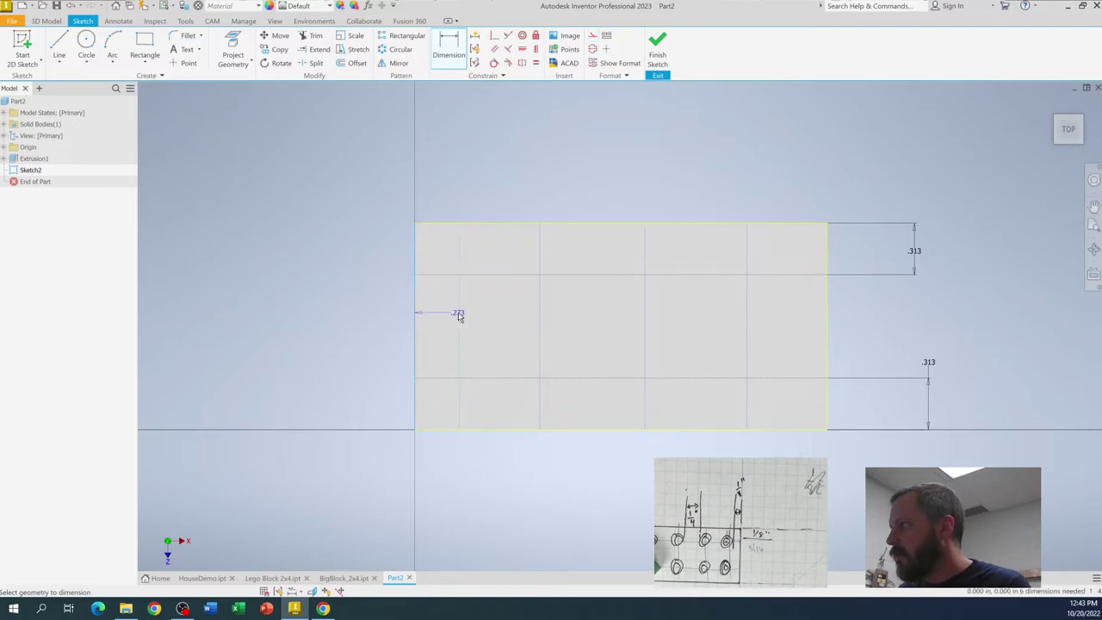
left_click(448, 179)
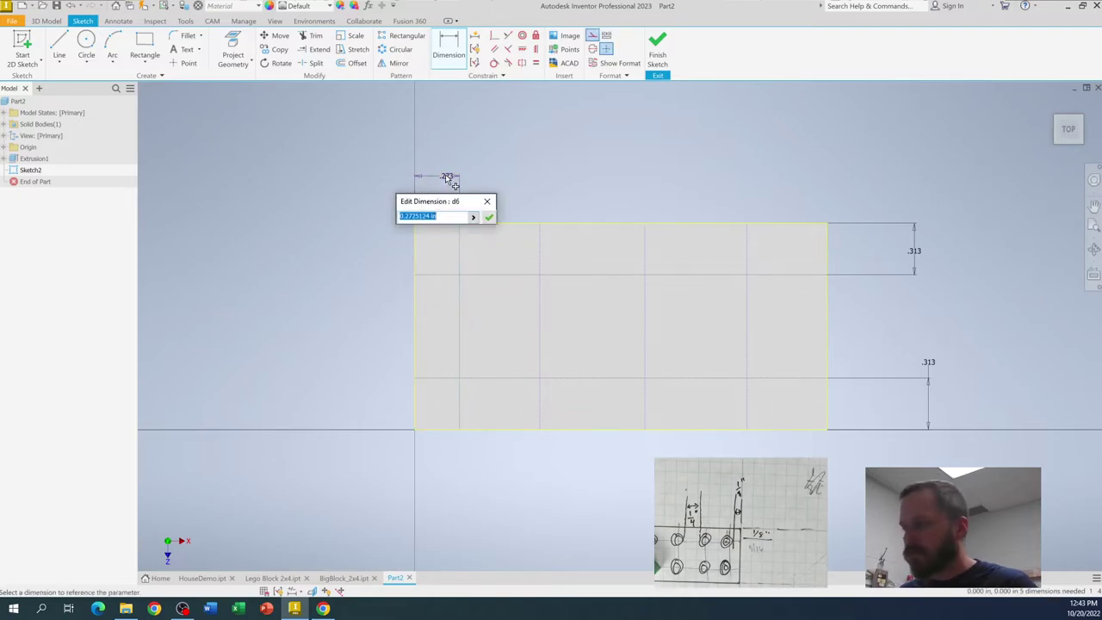
type("5/16")
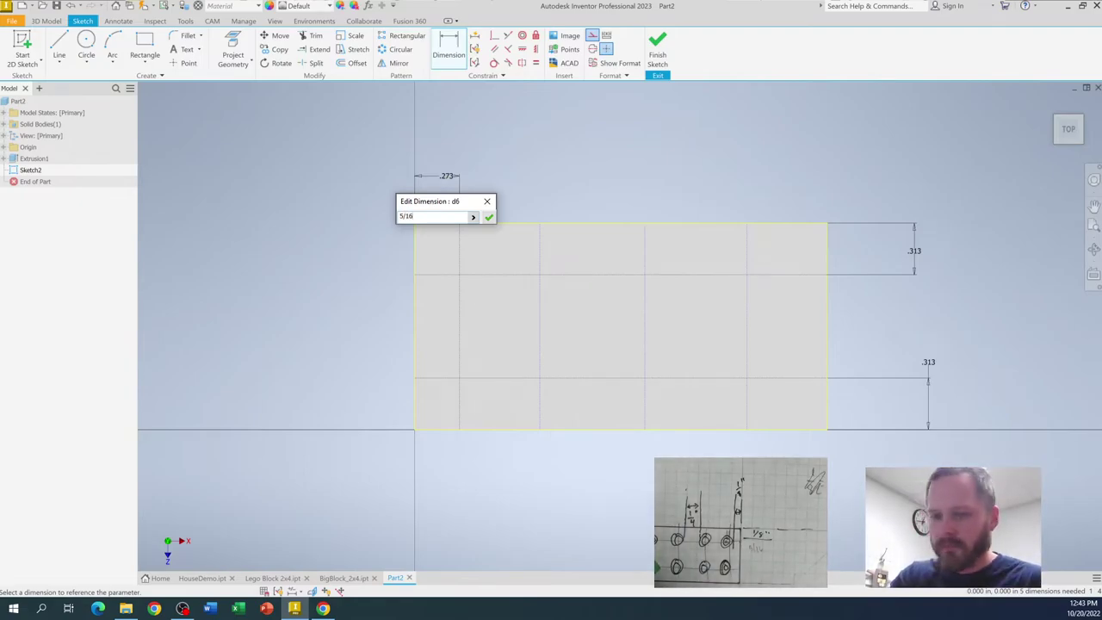
key("Return")
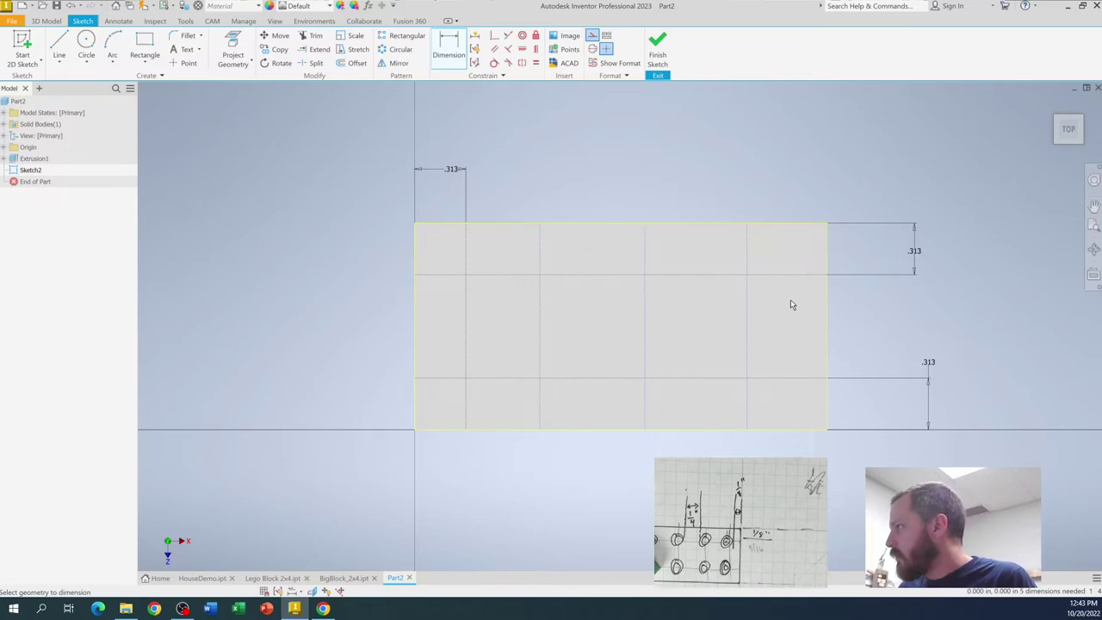
Dimension the rightmost vertical construction line's distance from the face's right edge and set it to 5/16 in
left_click(749, 320)
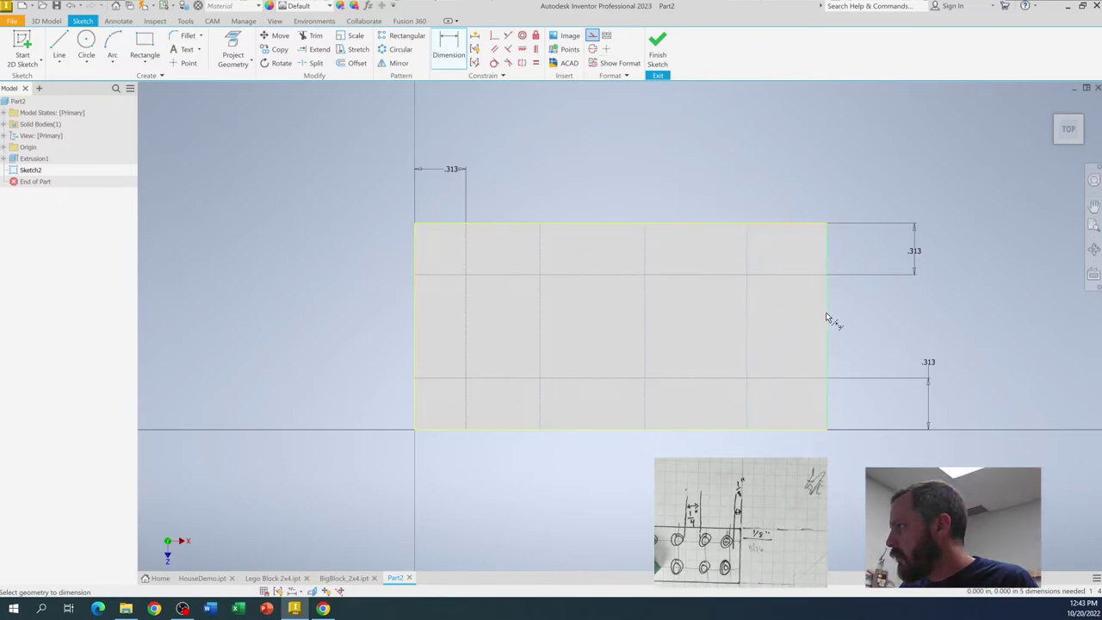
left_click(787, 176)
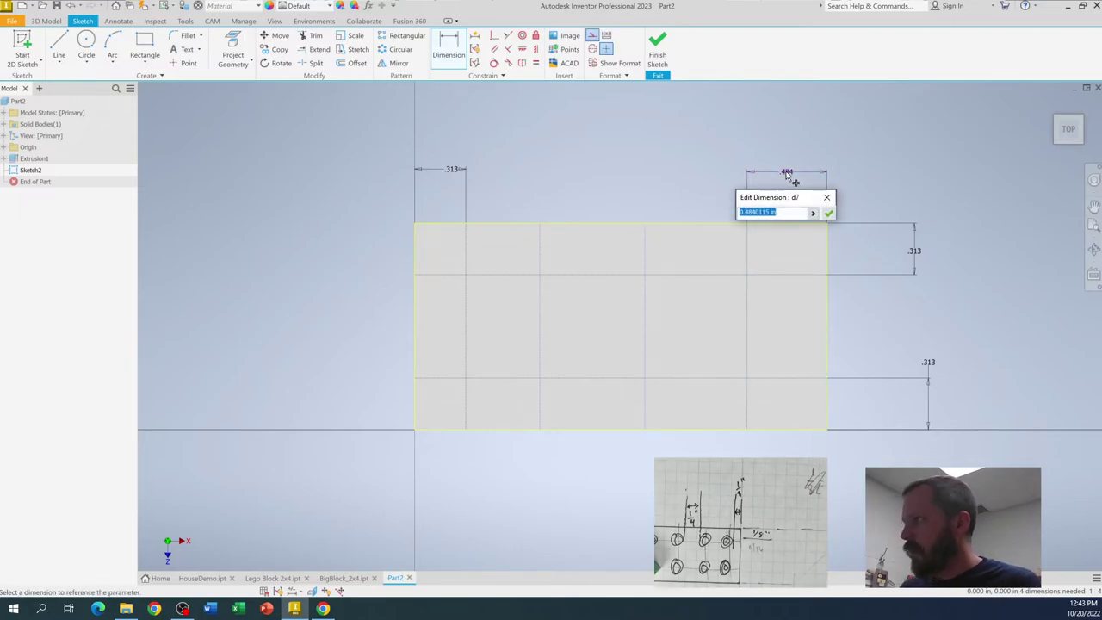
type("5/16")
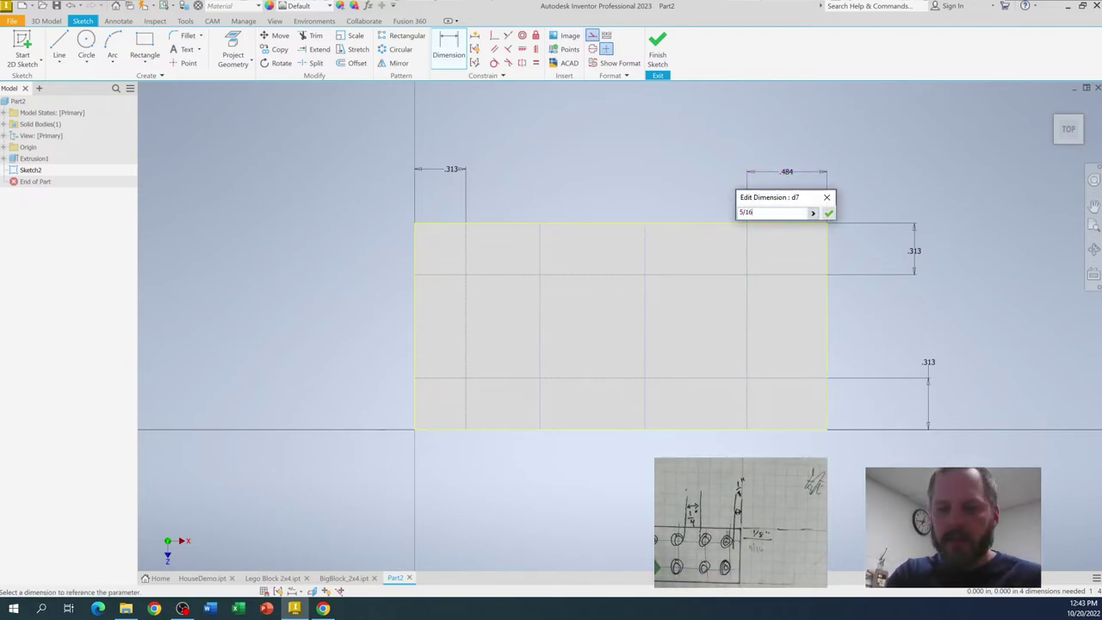
key("Return")
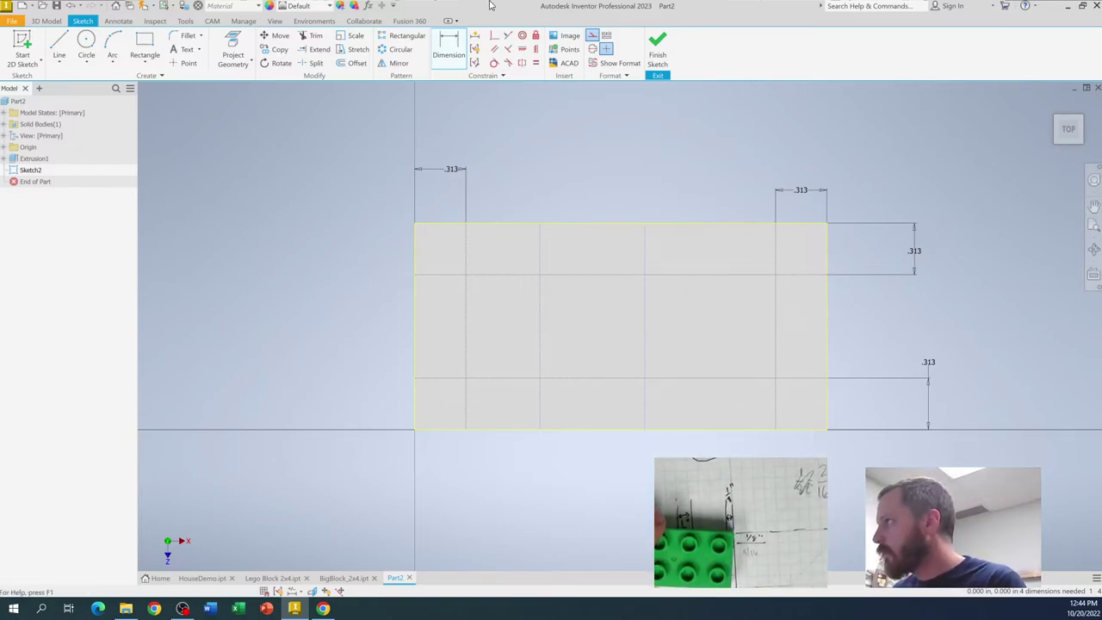
Dimension the spacing between the third and rightmost vertical construction lines and set it to 1/4 + 3/8 in
left_click(449, 43)
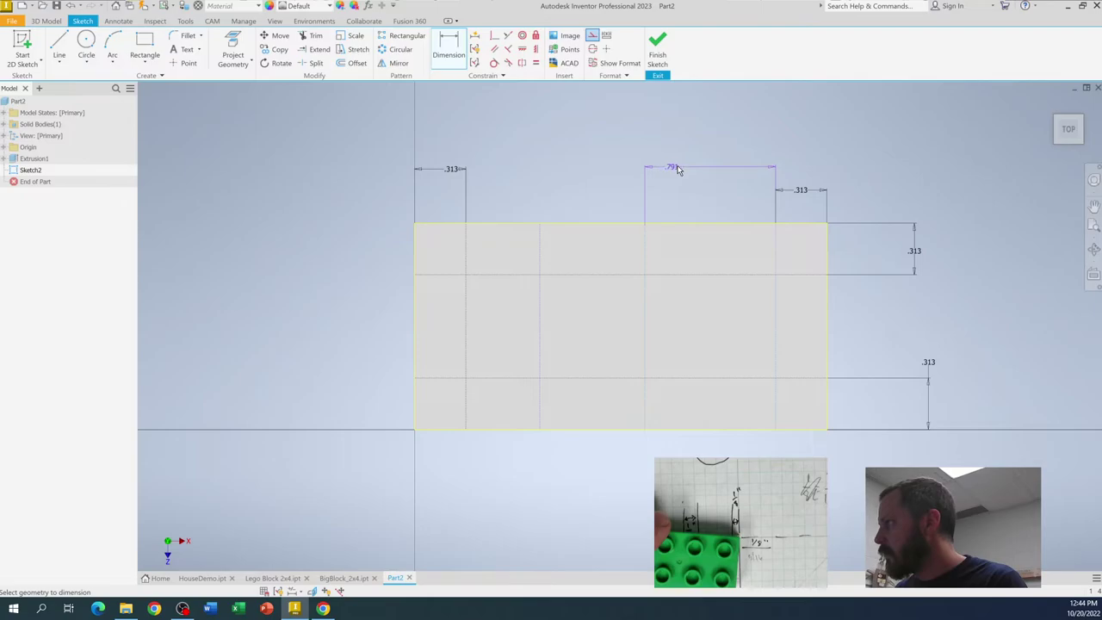
left_click(682, 167)
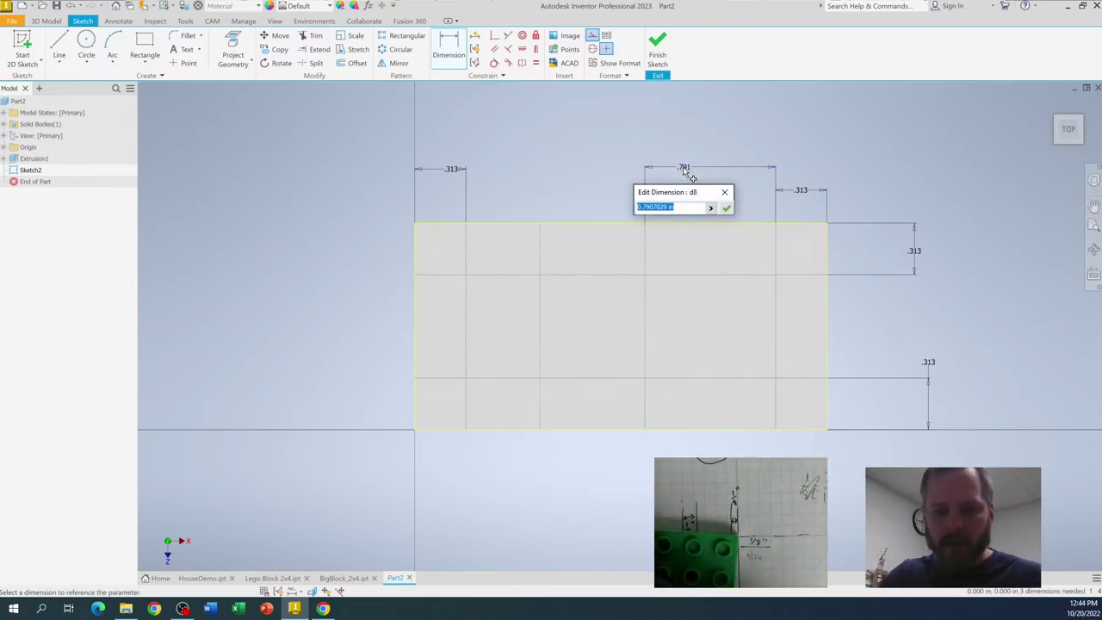
type("1/4 +")
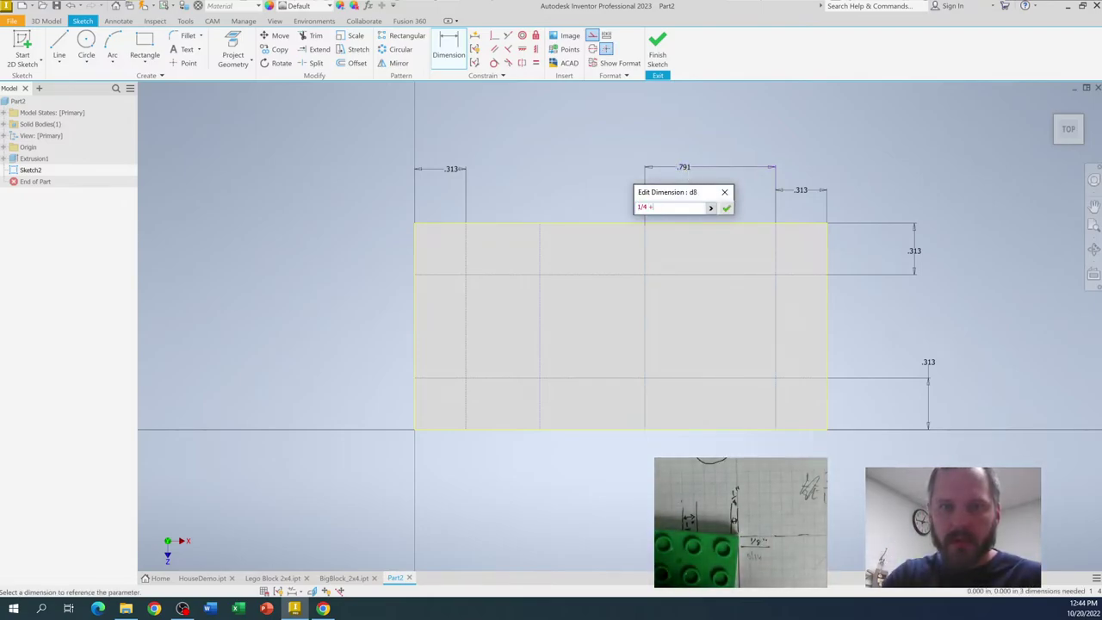
type(" 3/8")
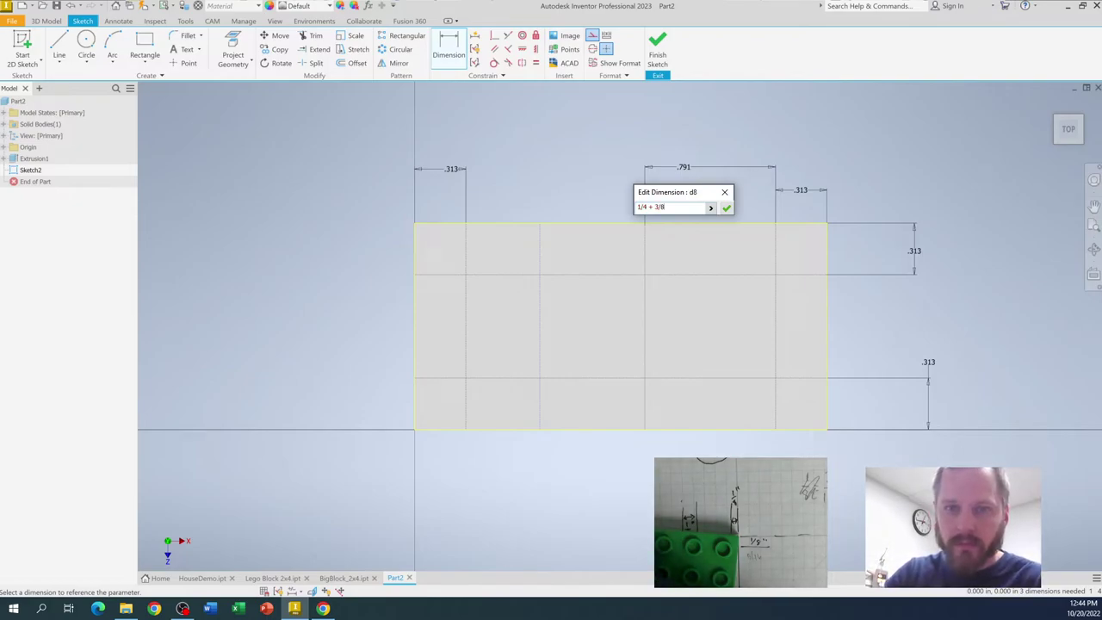
key("Return")
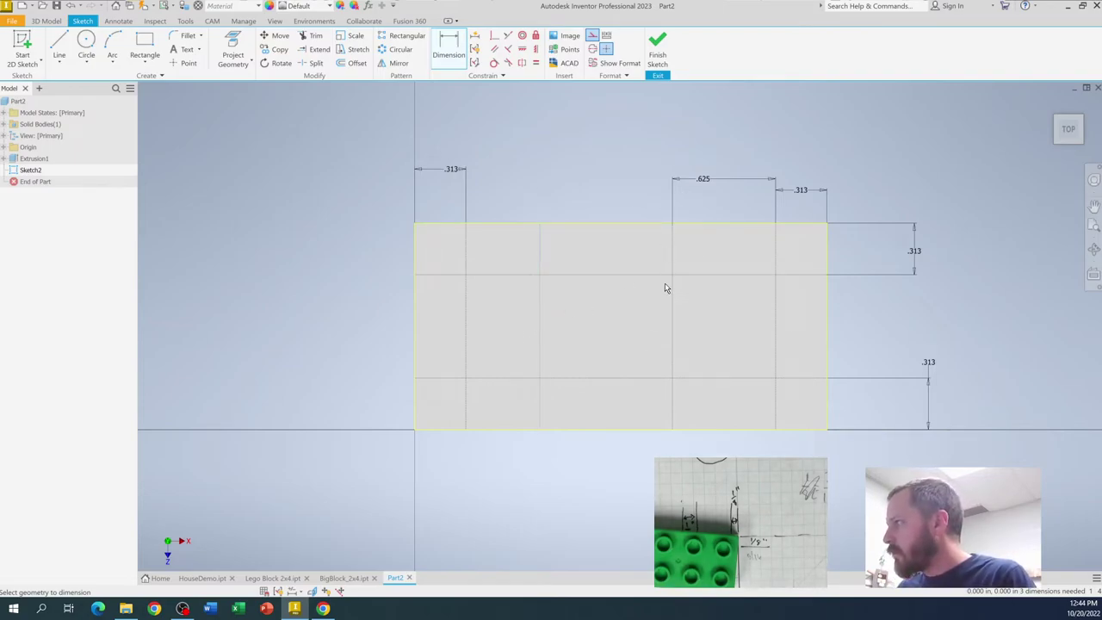
Dimension the spacing between the second and third vertical construction lines and set it to 5/8 in
left_click(540, 329)
left_click(558, 173)
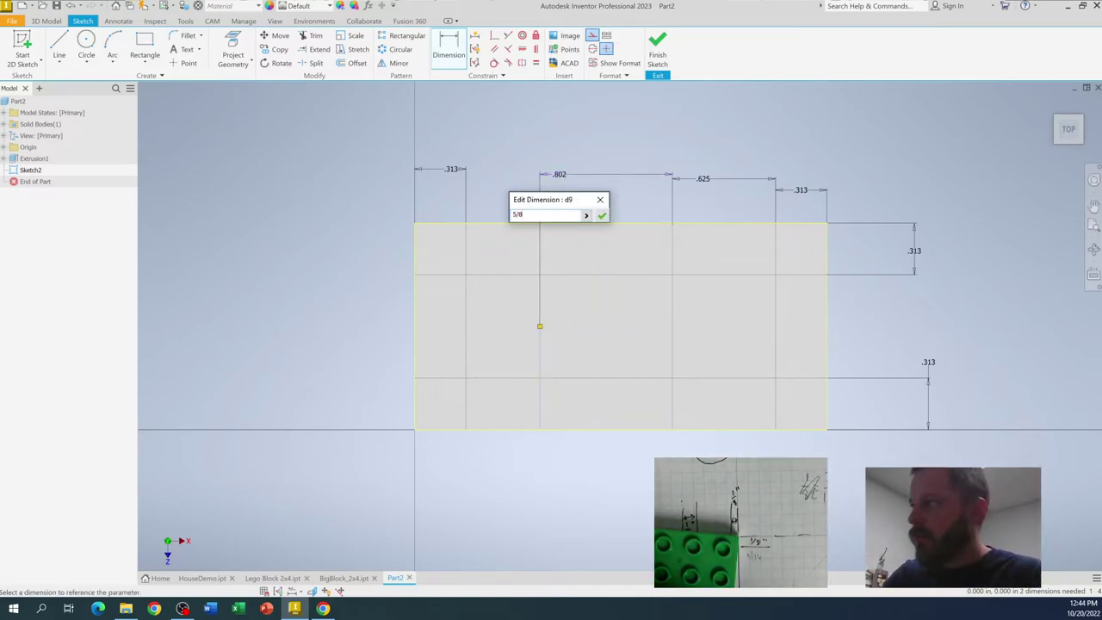
key("Return")
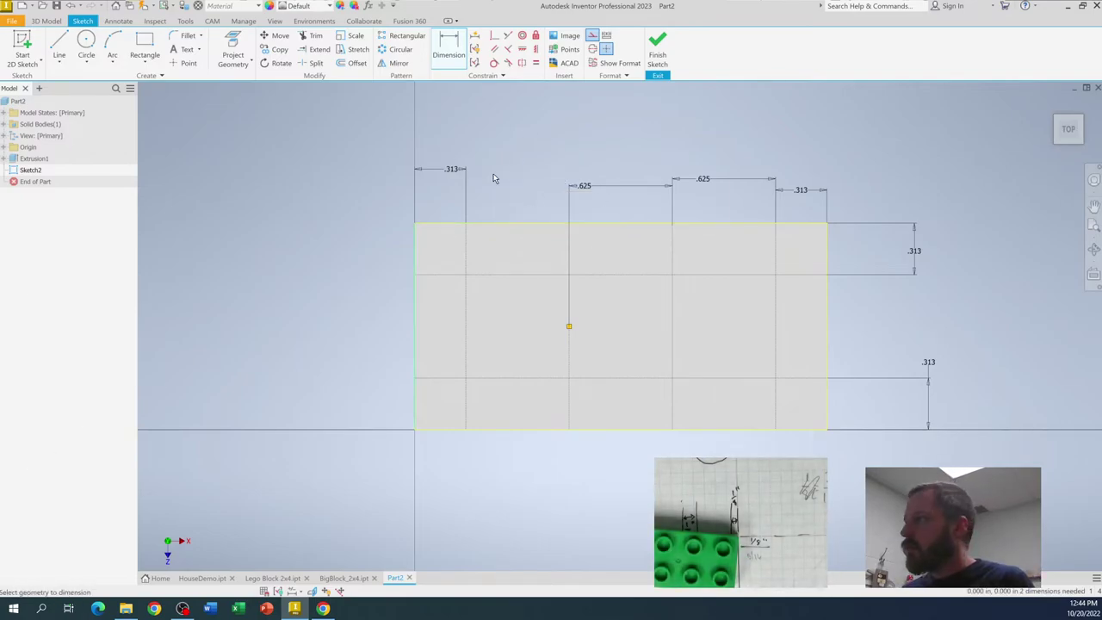
Draw a 0.375 in diameter circle centred where the leftmost vertical and upper horizontal construction lines cross
left_click(86, 41)
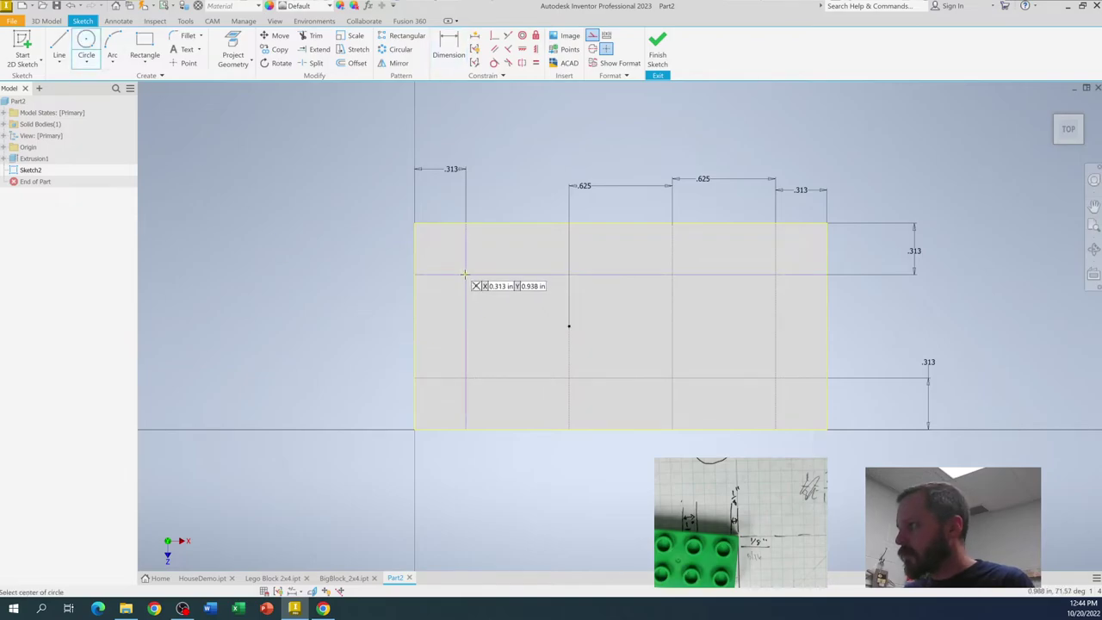
left_click(84, 41)
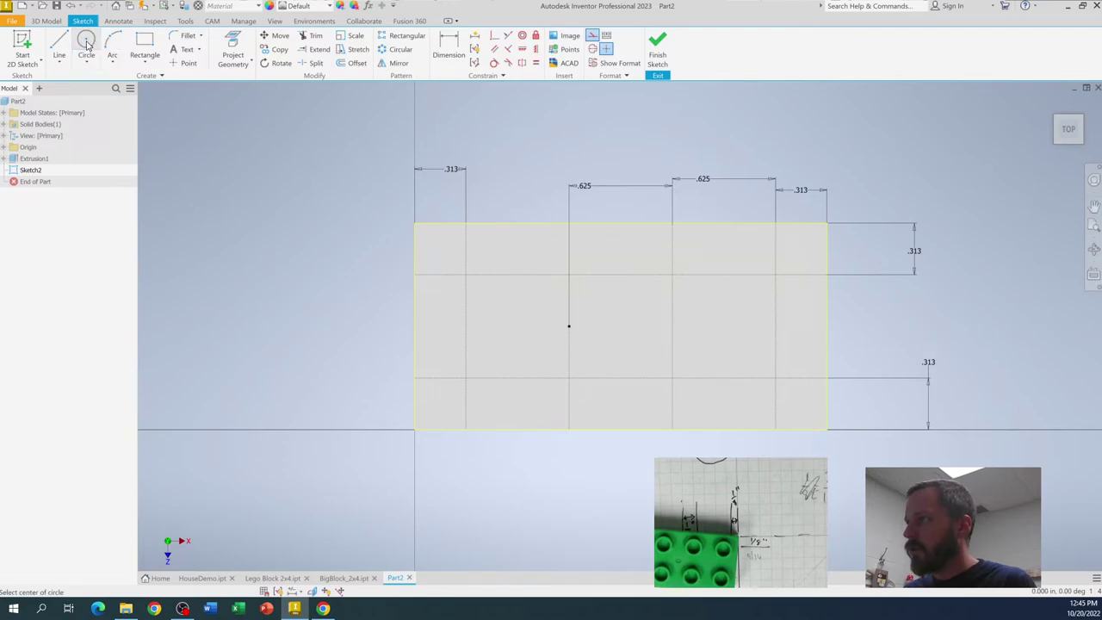
left_click(465, 275)
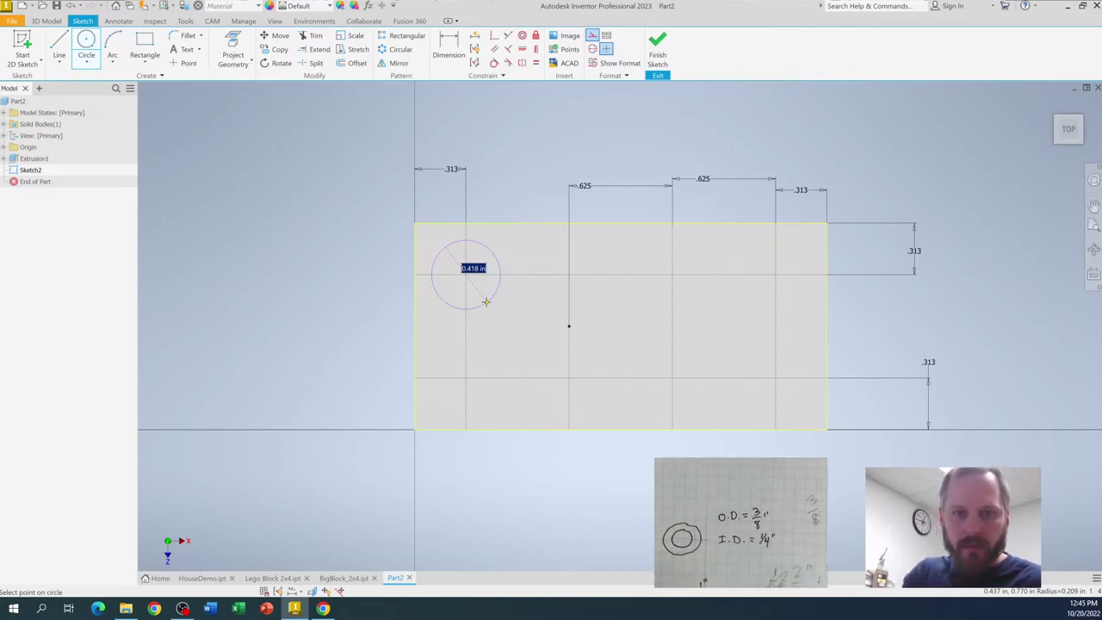
key("Return")
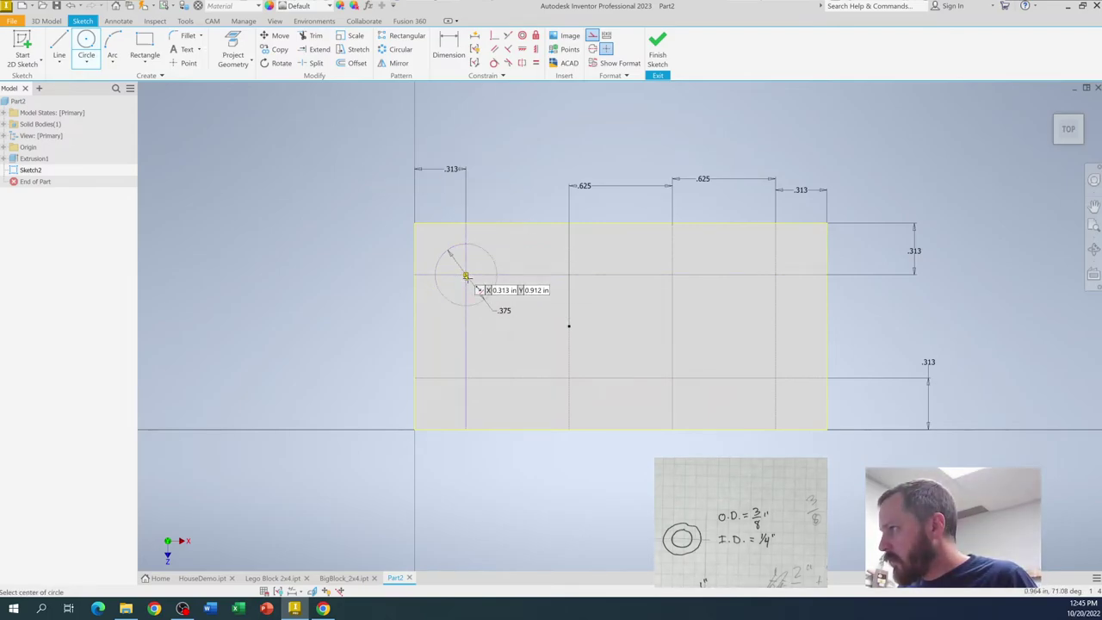
Draw a concentric 0.25 in diameter circle inside the stud's outer circle and end the Circle command
left_click(465, 276)
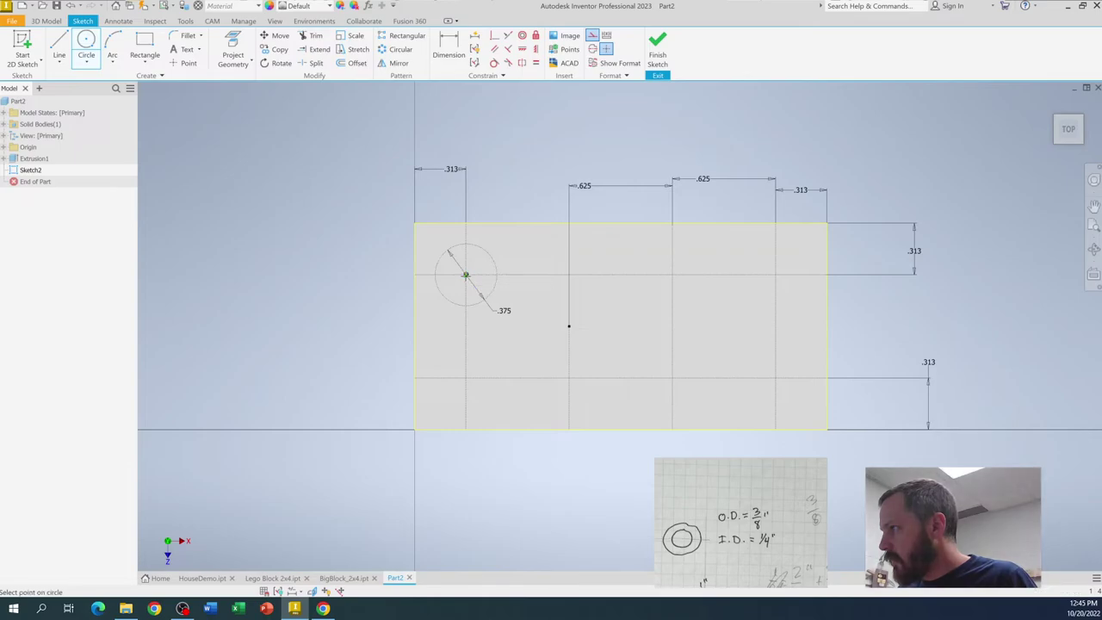
left_click(476, 290)
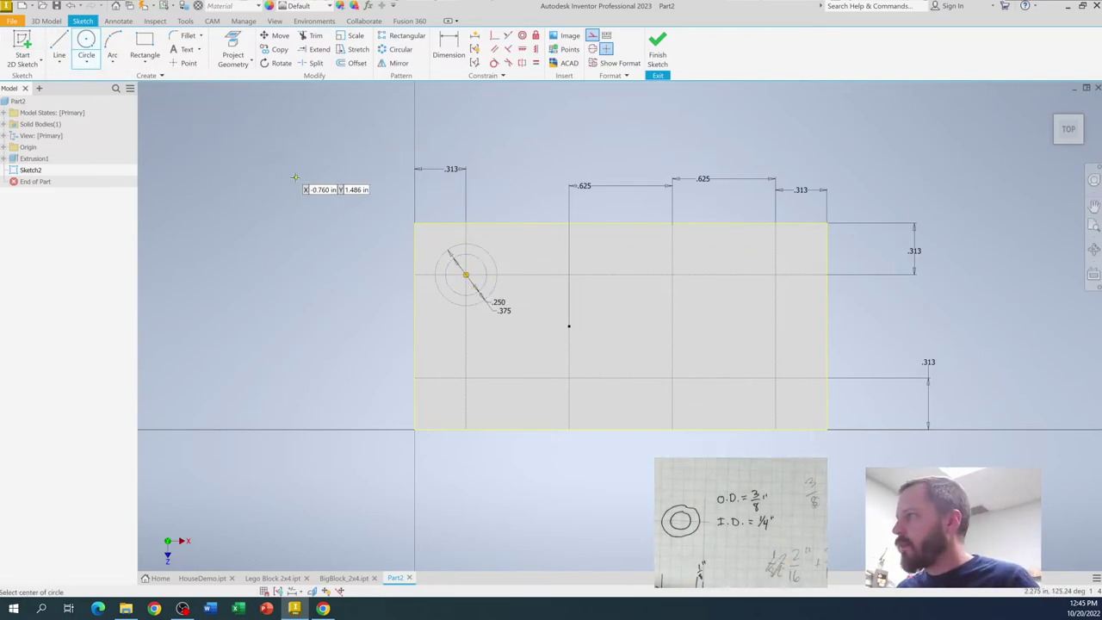
key("Escape")
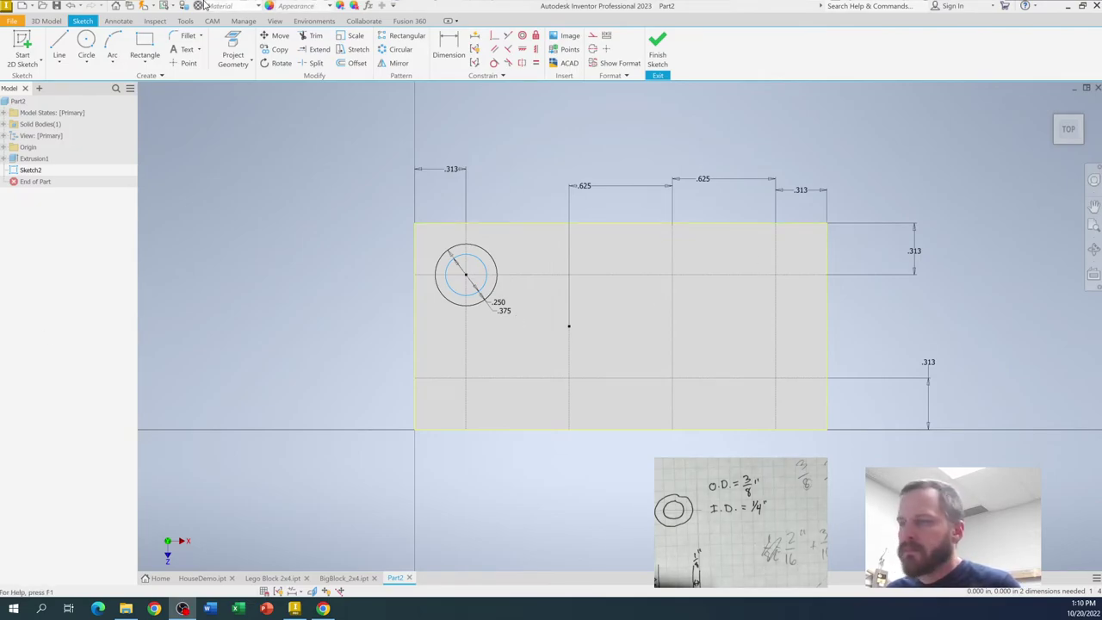
Draw a 0.375 in diameter circle centred where the leftmost vertical and lower horizontal construction lines cross
left_click(86, 43)
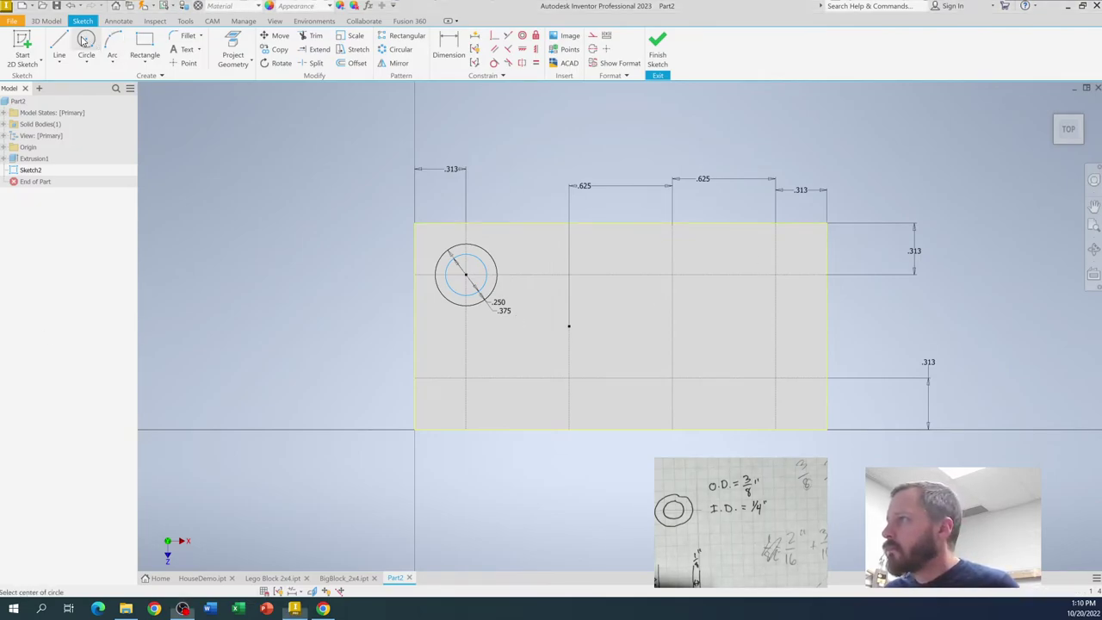
left_click(465, 377)
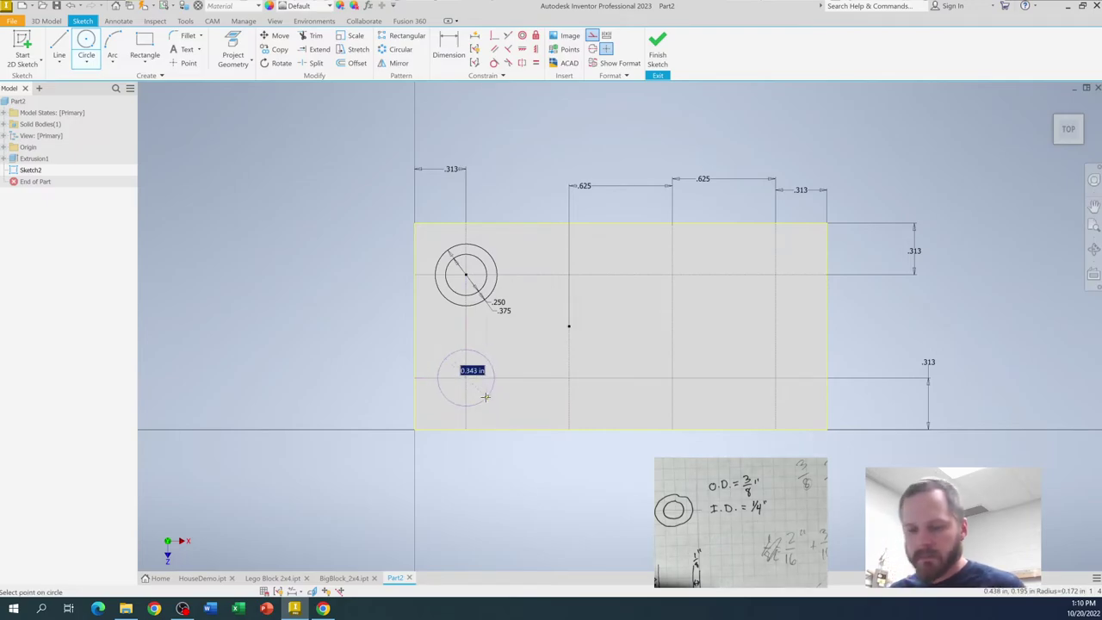
type(".375")
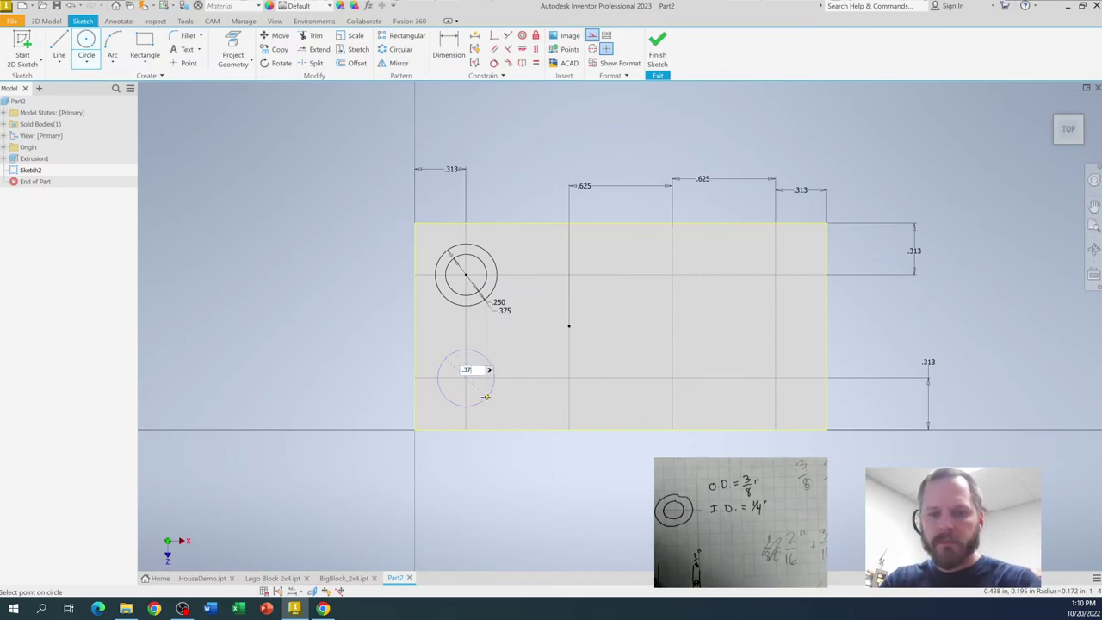
key("Return")
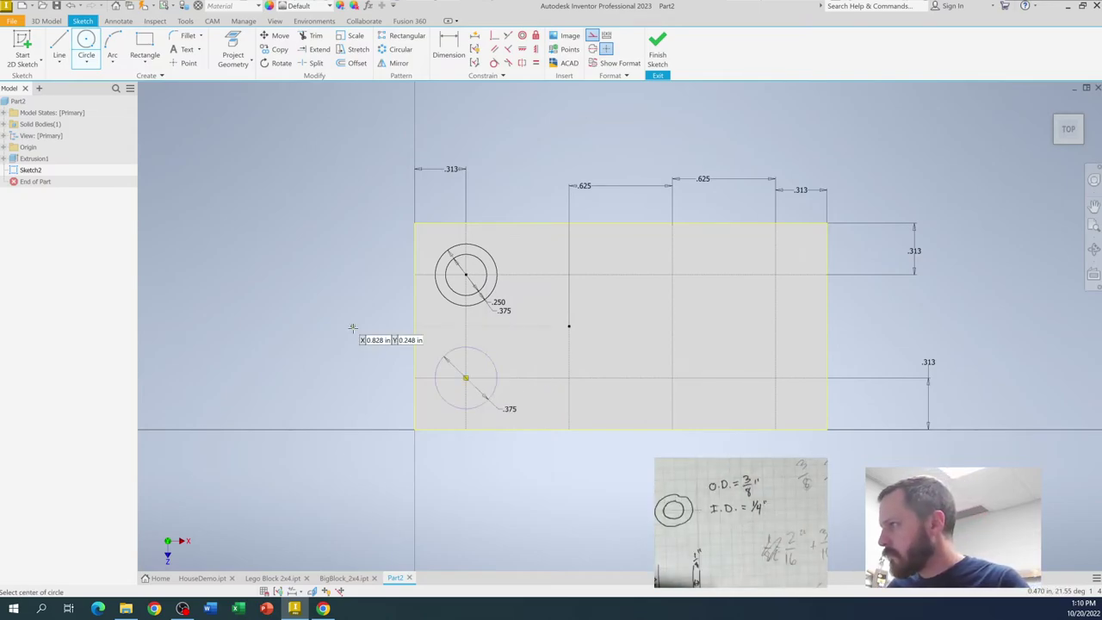
Draw a concentric 0.25 in diameter circle inside the lower-left stud's outer circle and convert both circles from construction to regular geometry
left_click(465, 377)
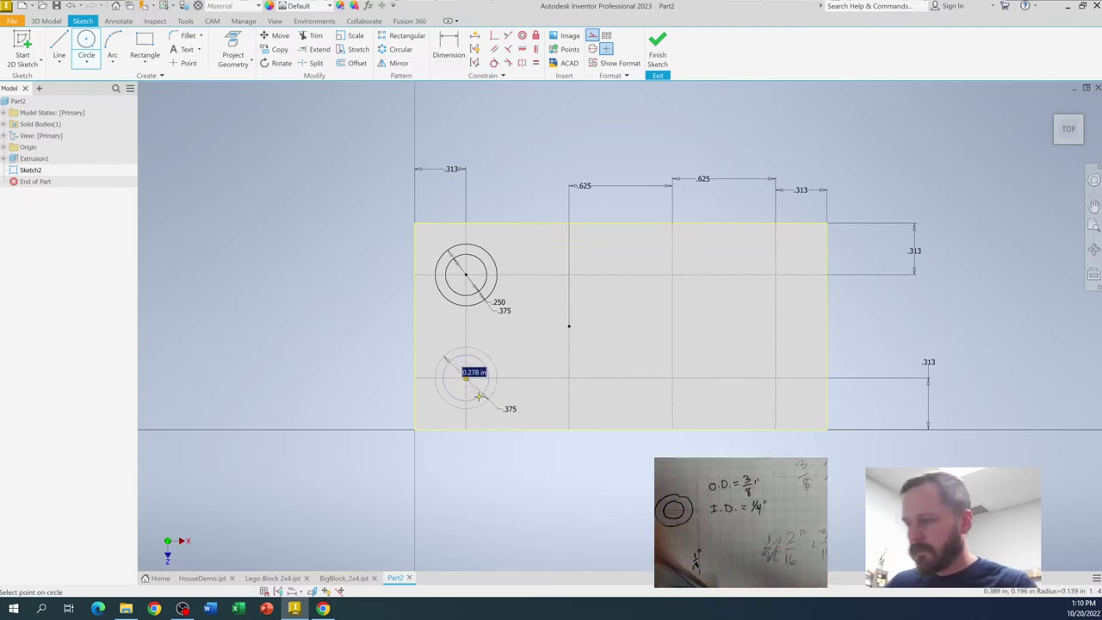
type(".25")
key("Return")
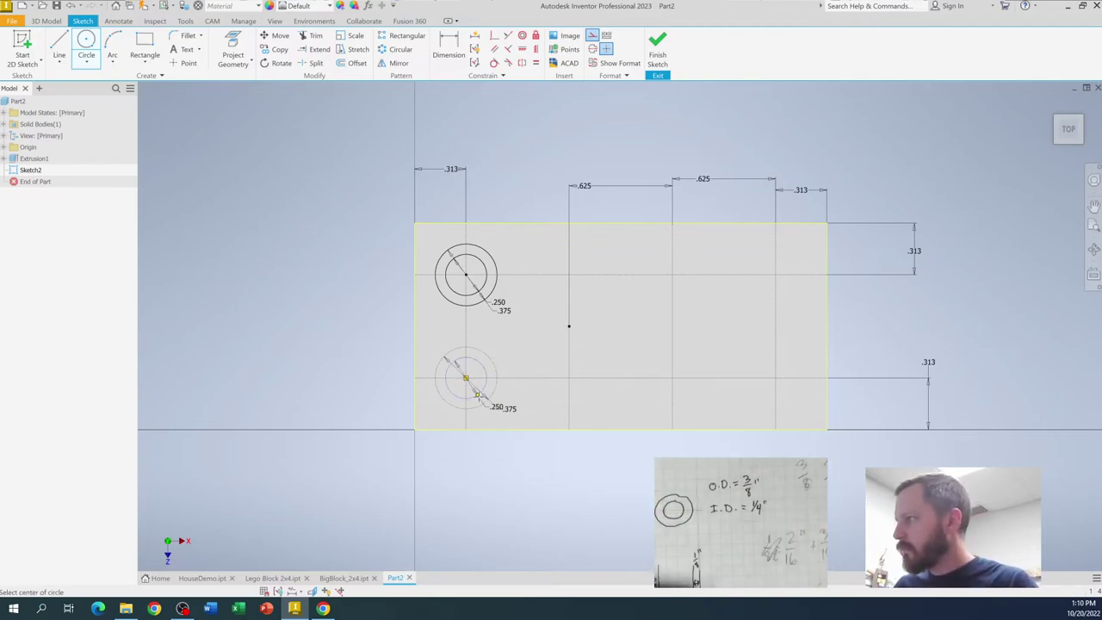
key("Escape")
left_click_drag(428, 345, 523, 426)
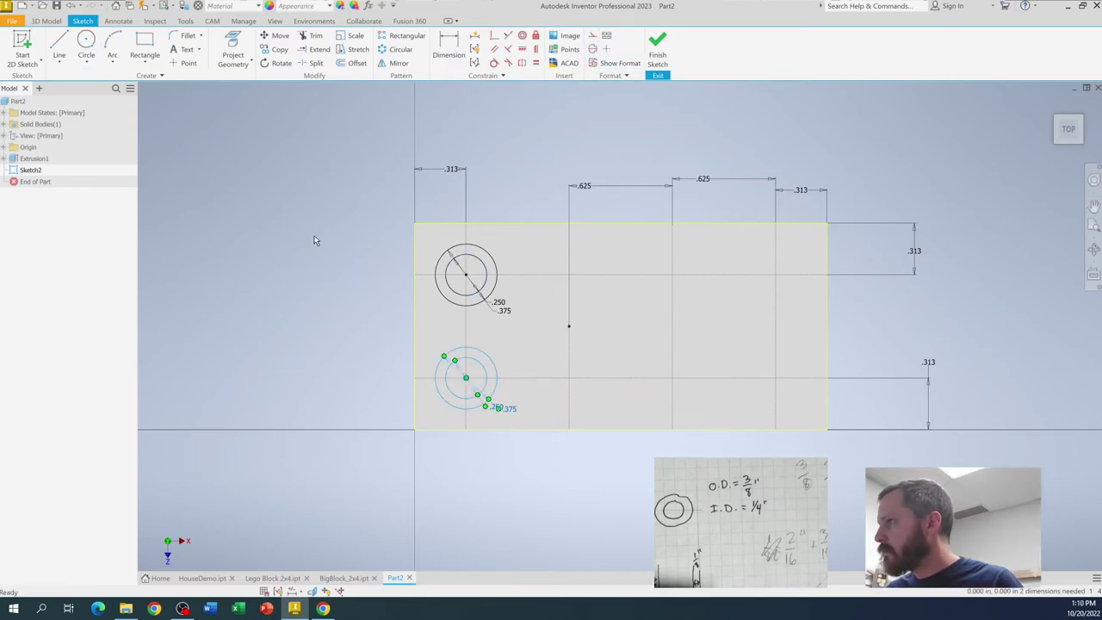
With construction mode off, draw concentric 0.25 in and 3/8 in diameter circles where the second vertical and upper horizontal construction lines cross
left_click(87, 42)
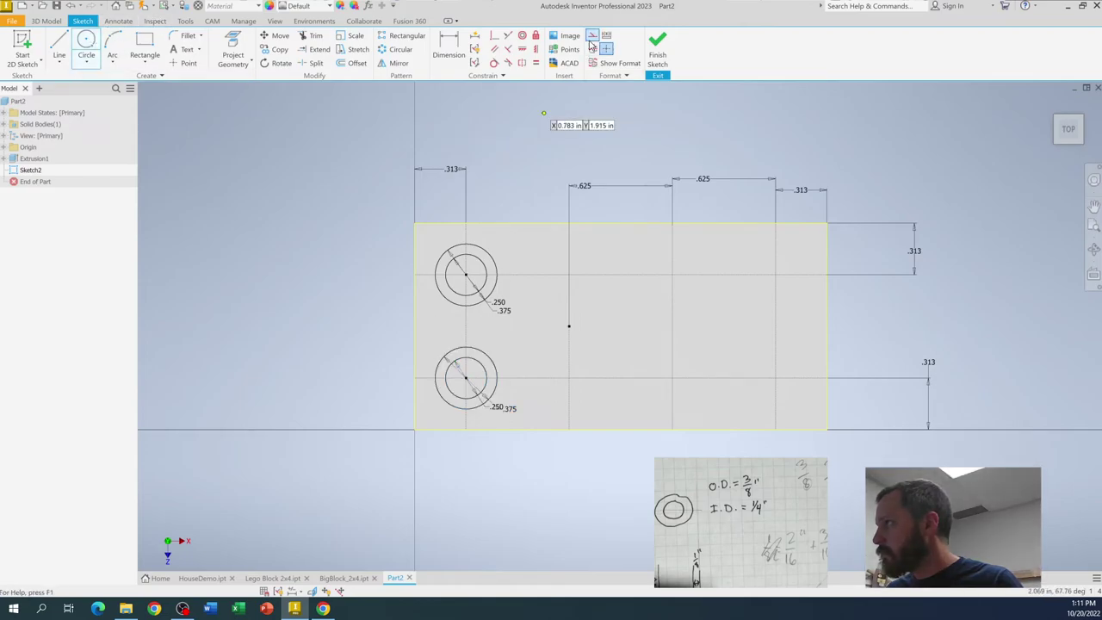
left_click(567, 276)
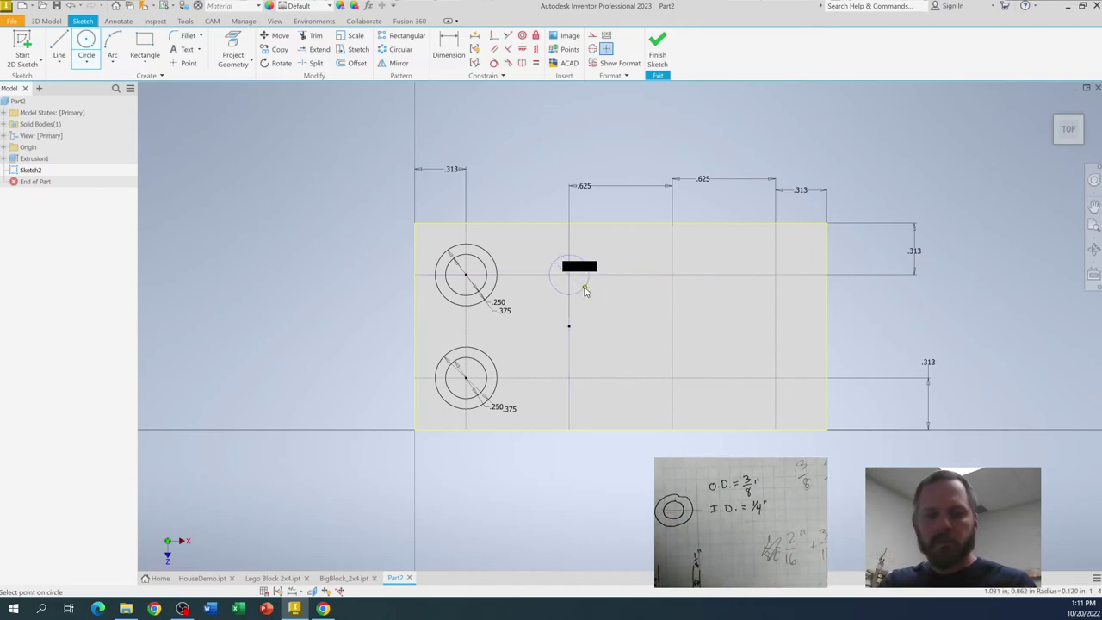
left_click(584, 286)
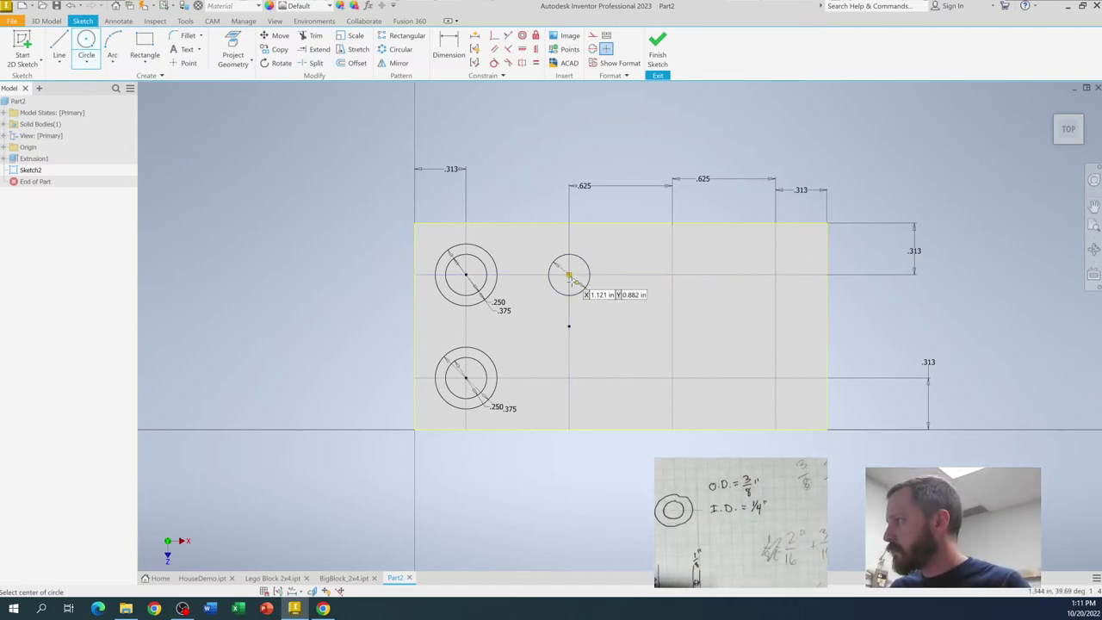
left_click(568, 274)
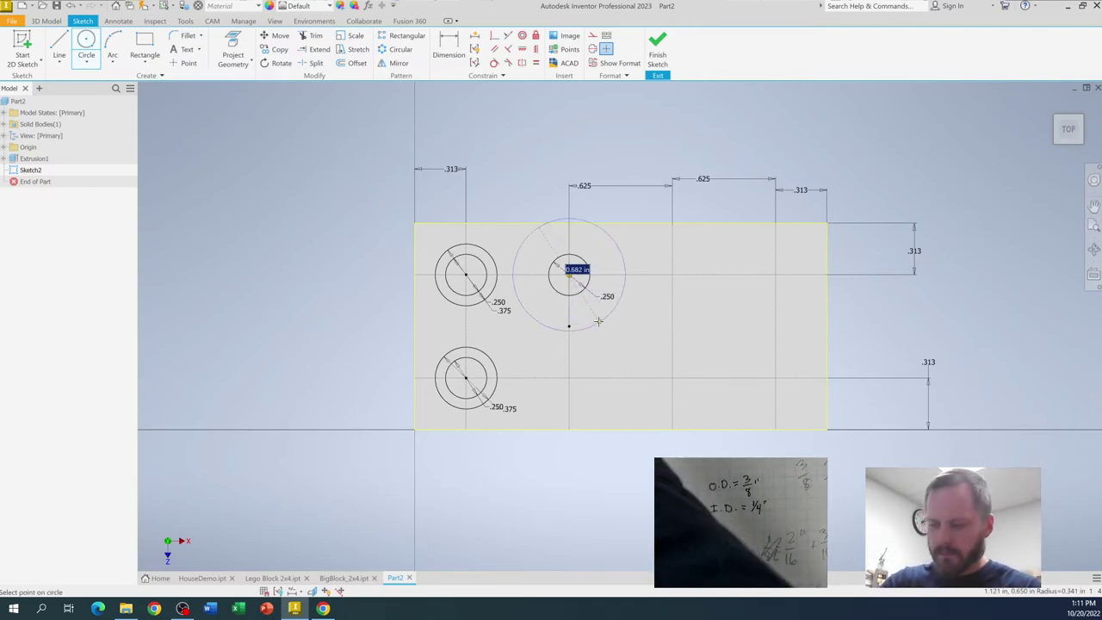
type("3/")
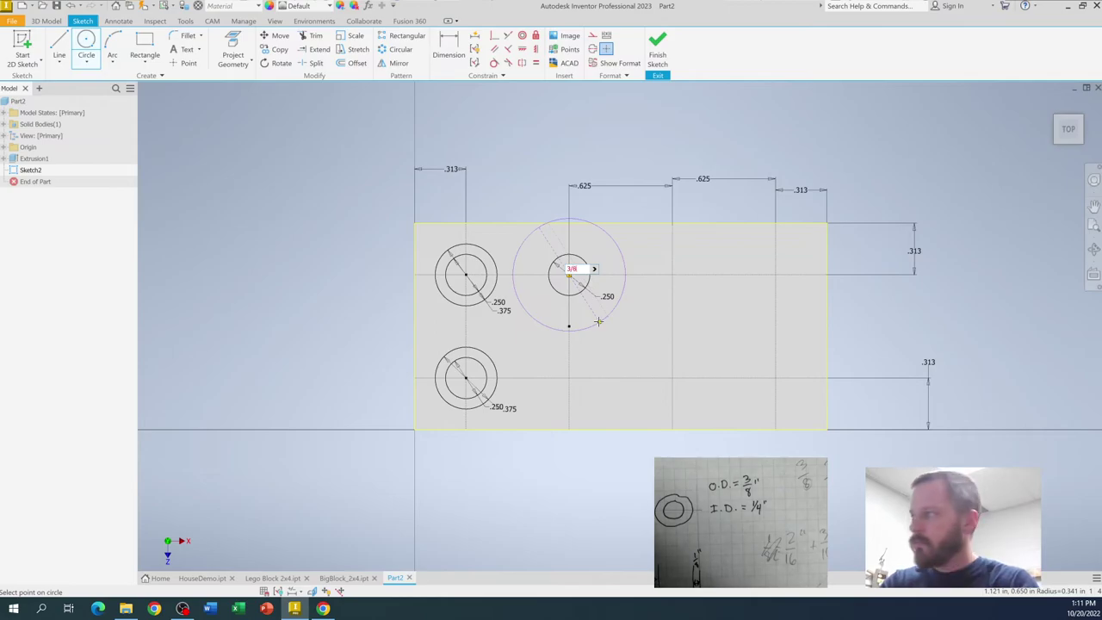
type("8")
key("Return")
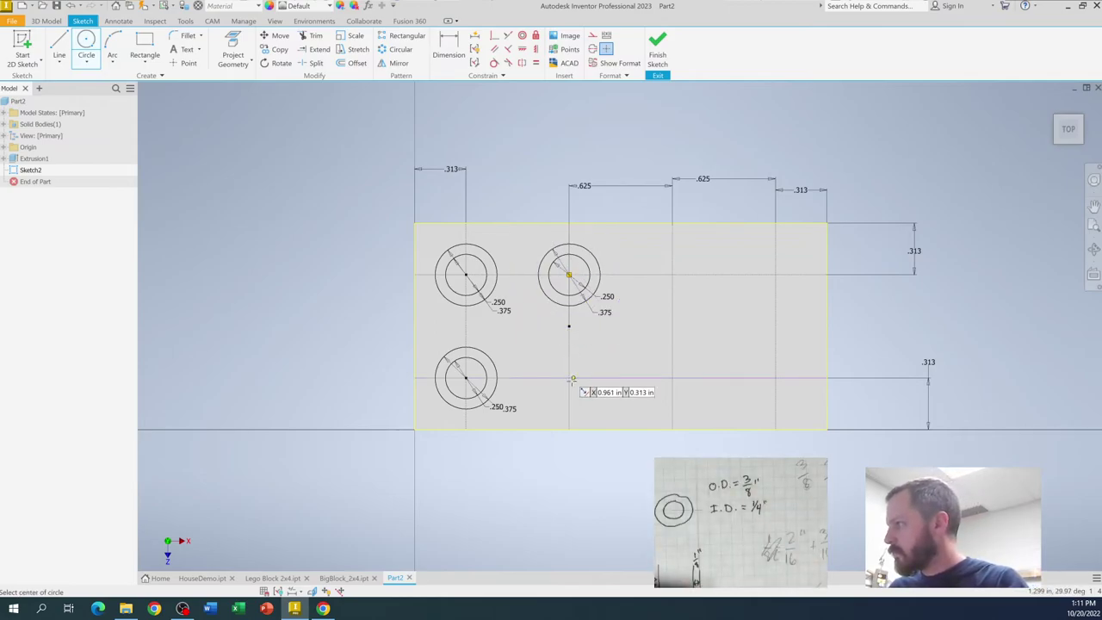
Draw 3/8 in diameter circles where the second and third vertical construction lines cross the lower horizontal one
left_click(571, 377)
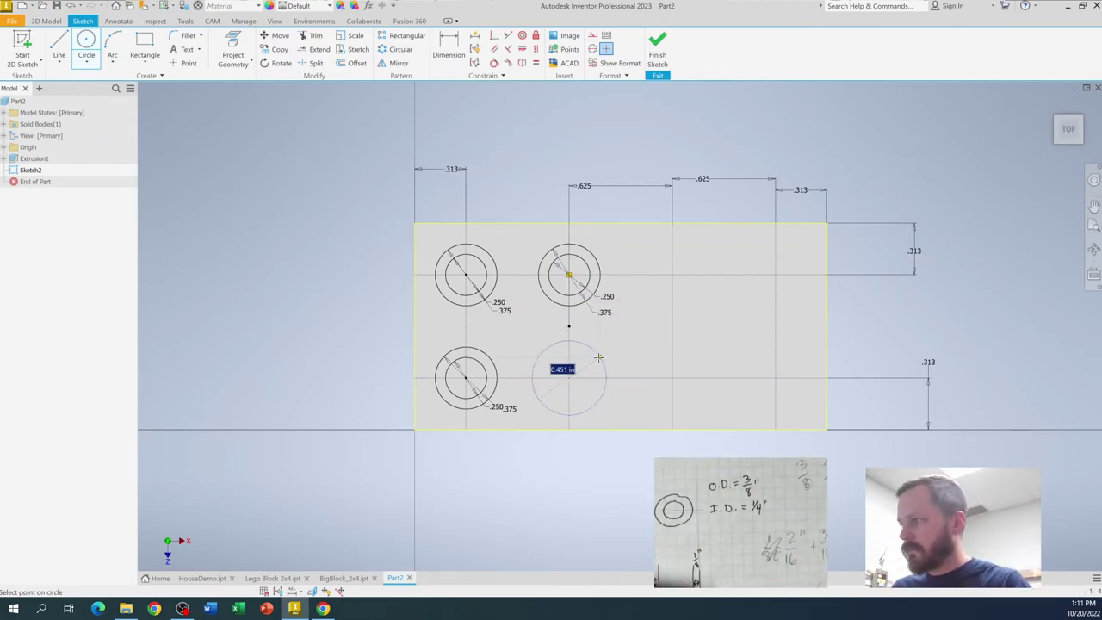
type("3/8")
key("Tab")
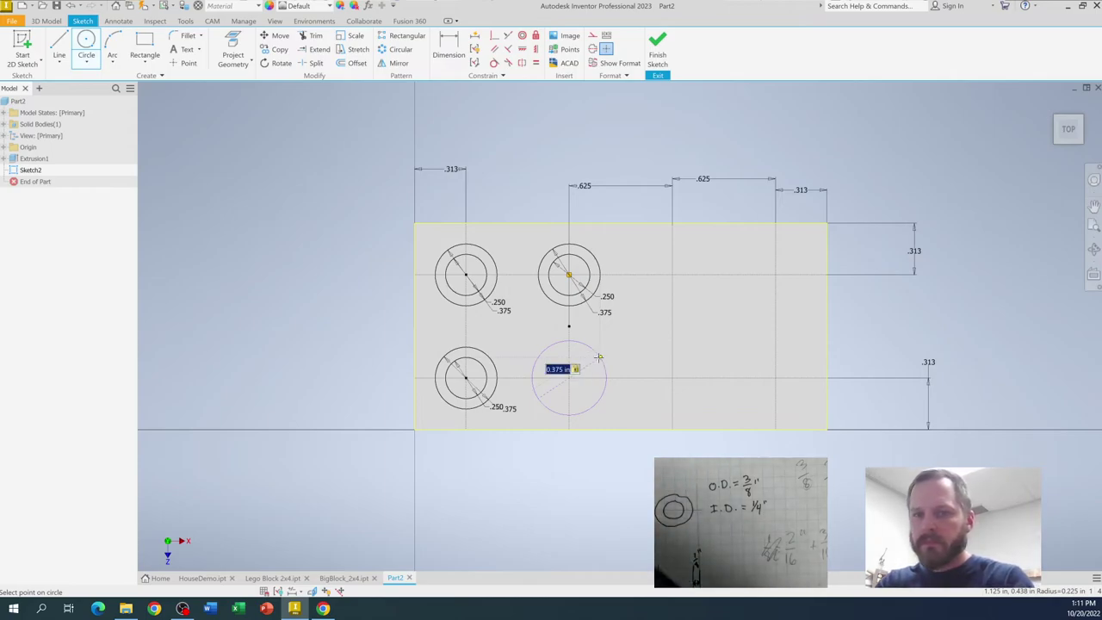
left_click(598, 356)
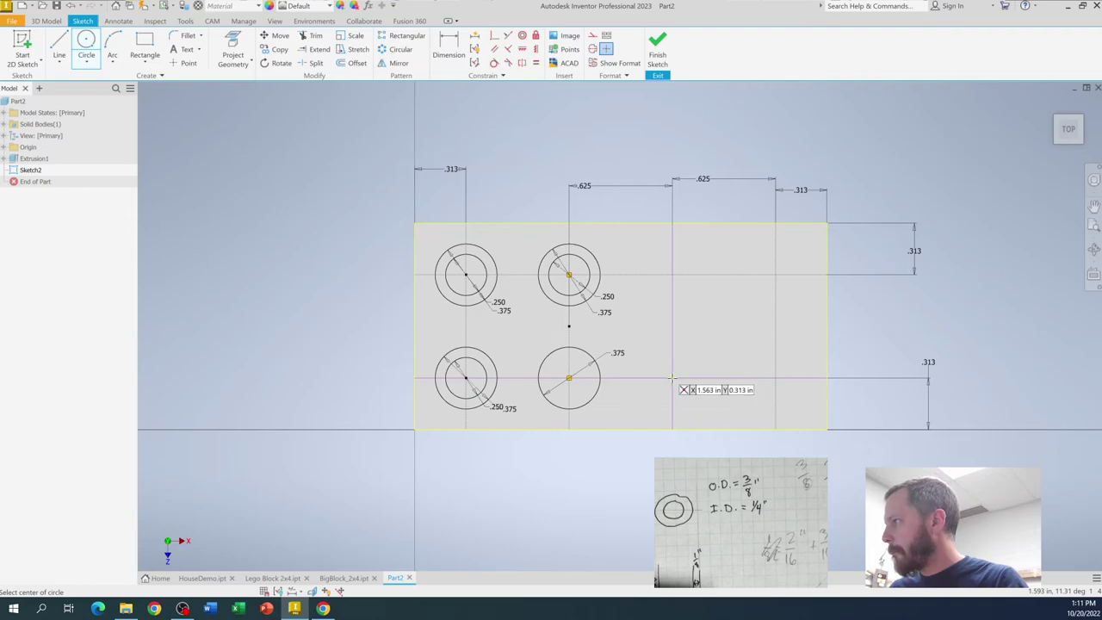
type("3/8")
key("Tab")
left_click(685, 356)
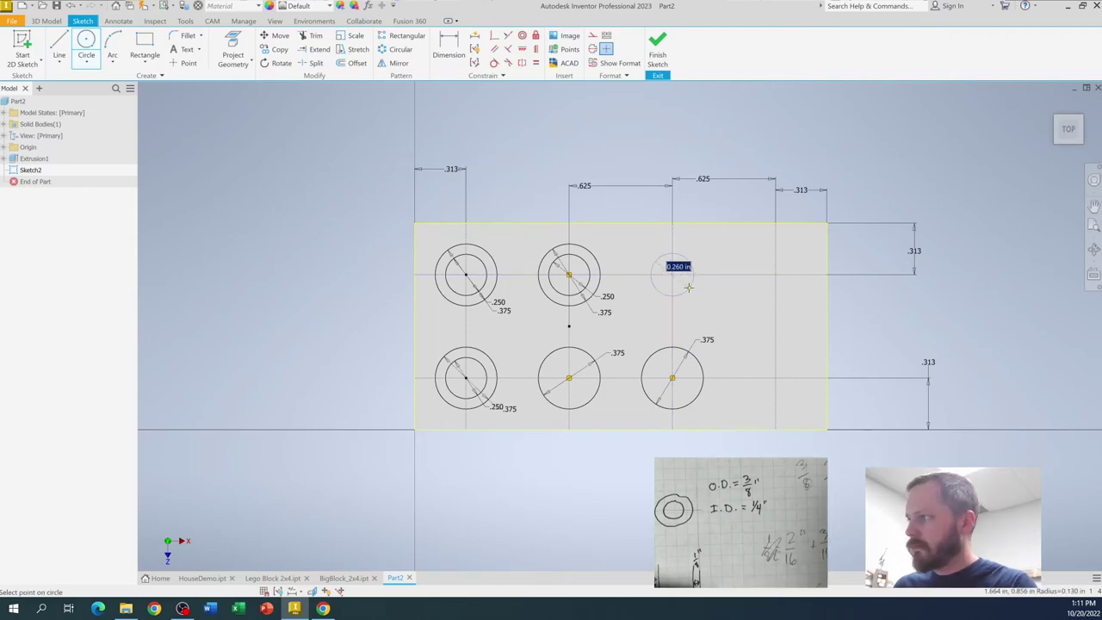
Draw 3/8 in diameter circles at the third vertical line's upper crossing and at both crossings of the rightmost vertical construction line
key("Escape")
left_click(672, 275)
type("3/8")
key("Return")
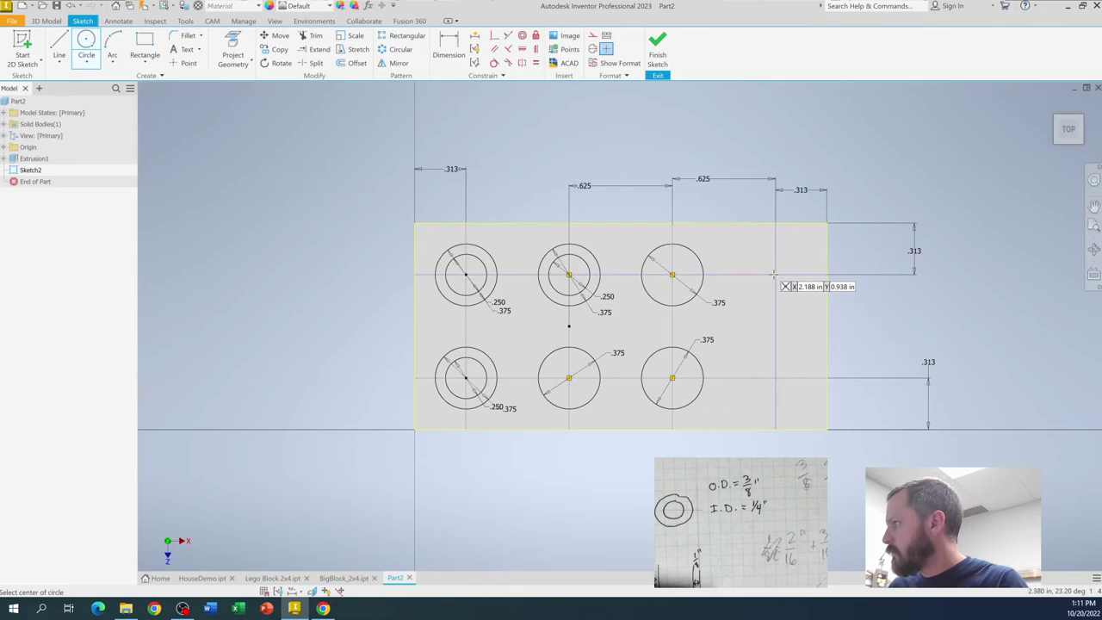
left_click(774, 274)
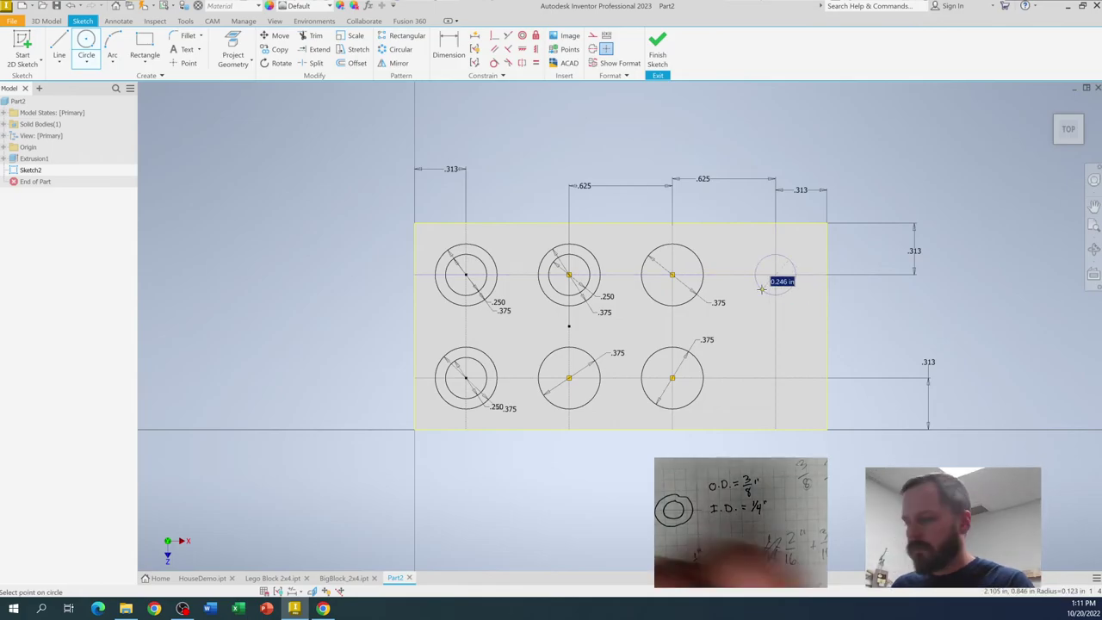
type("3/8")
key("Return")
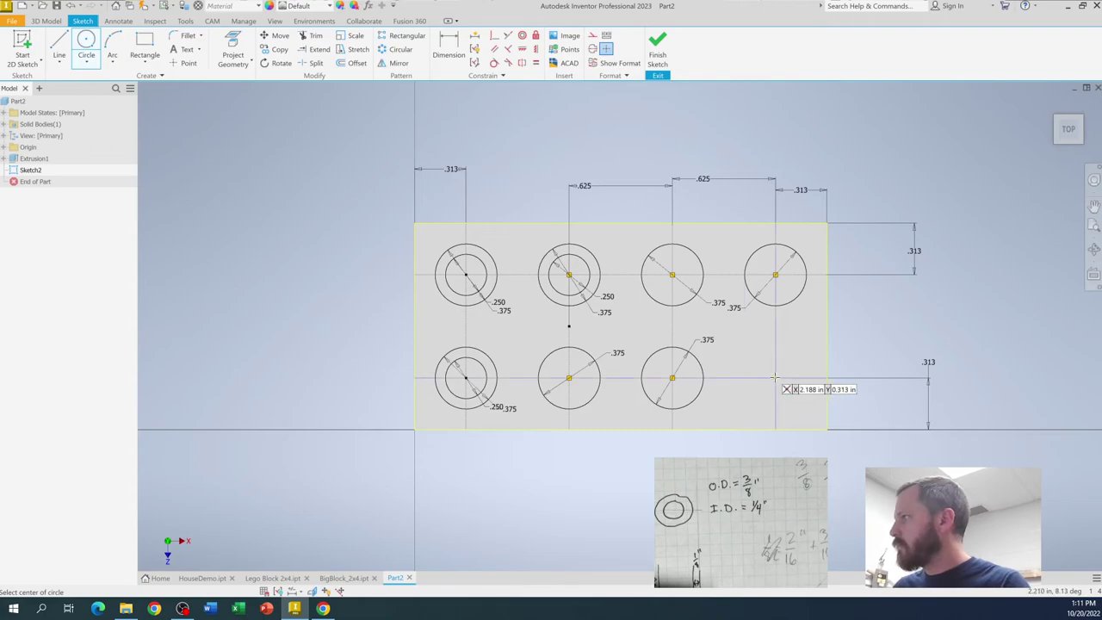
type("3/8")
key("Return")
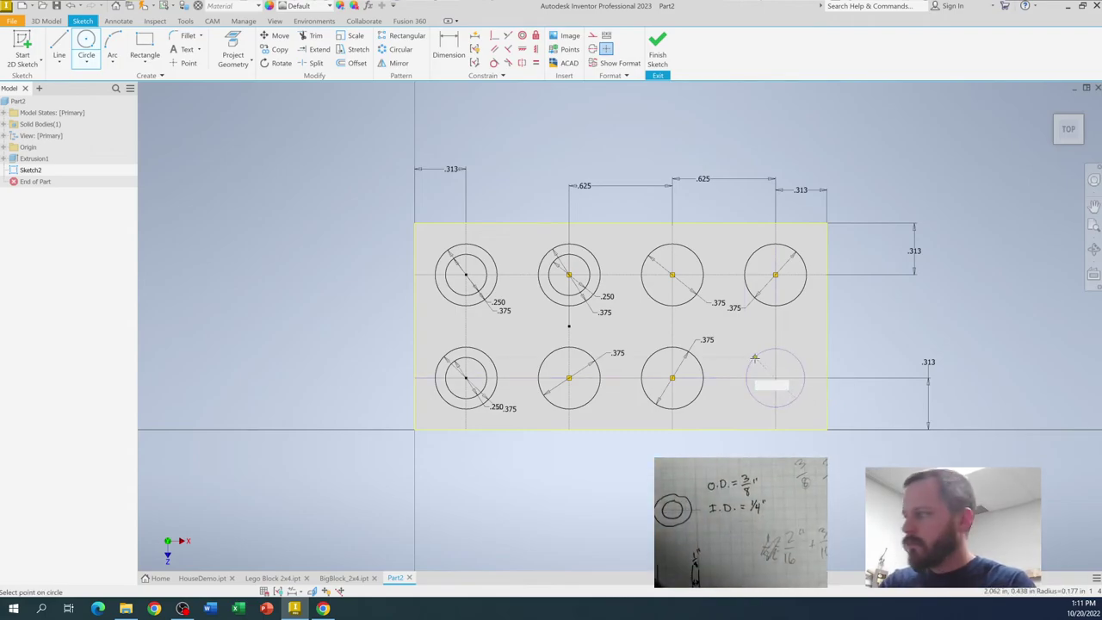
Draw concentric 1/4 in diameter circles inside the third and rightmost outer circles of the upper stud row
left_click(672, 275)
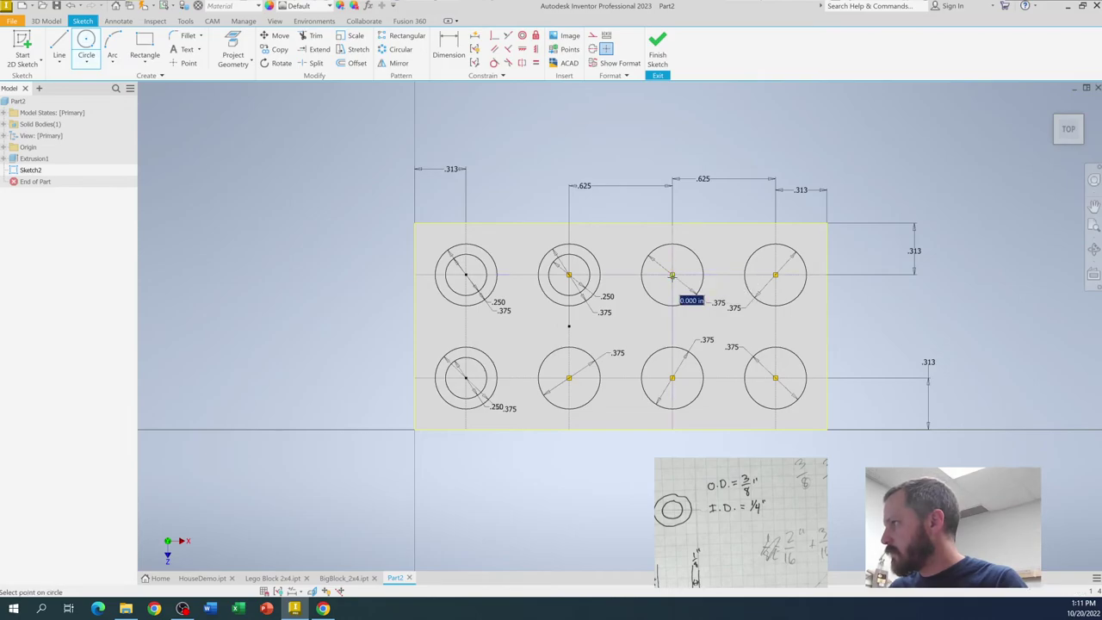
key("Escape")
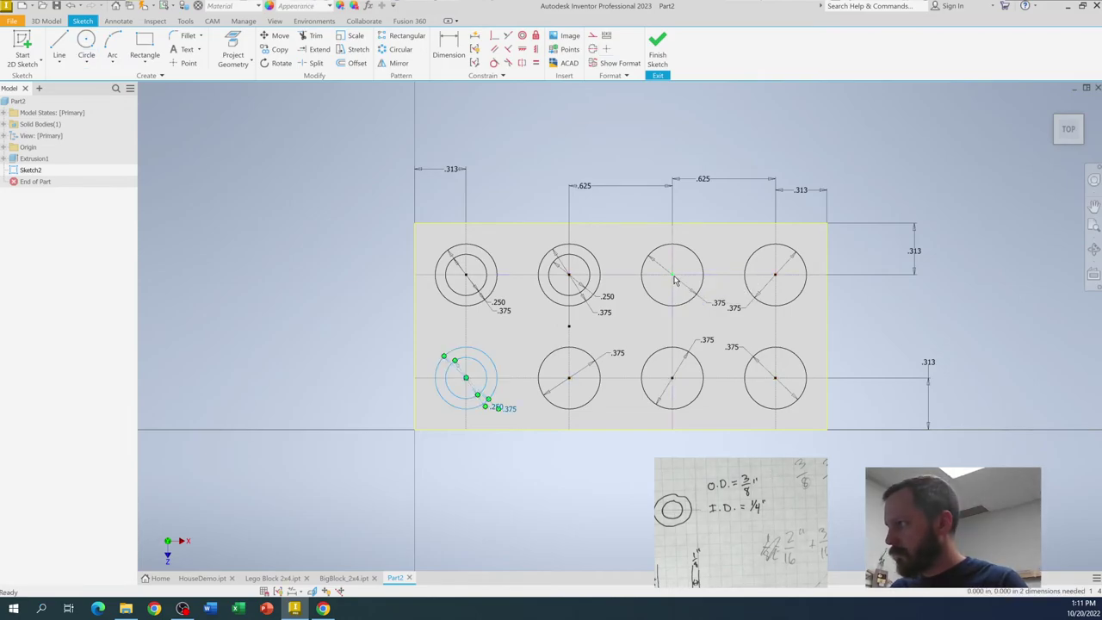
left_click(83, 42)
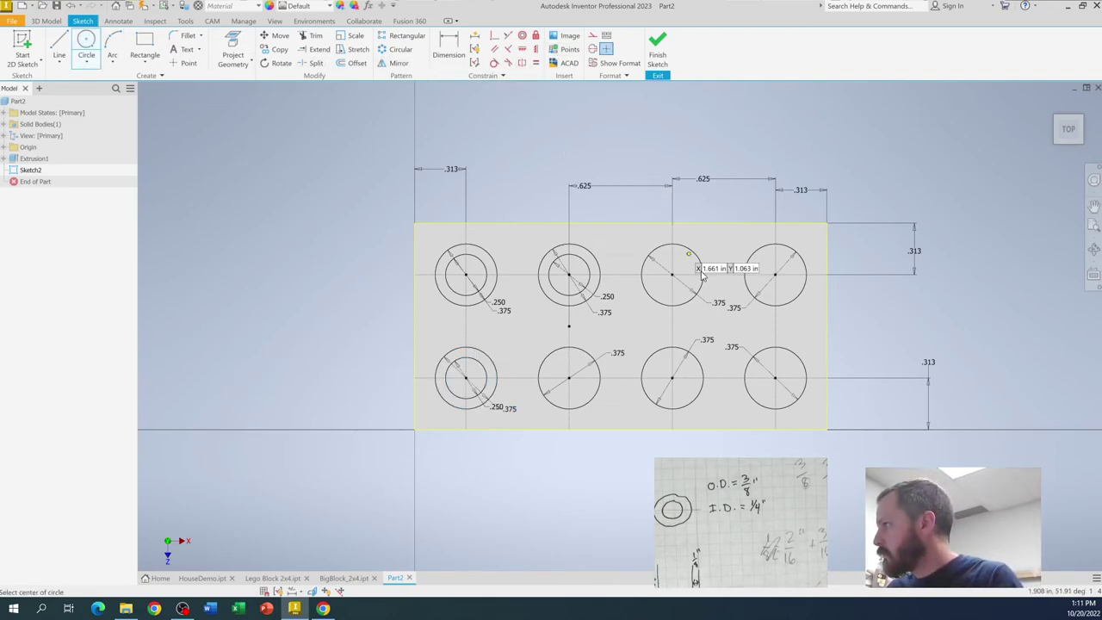
left_click(672, 275)
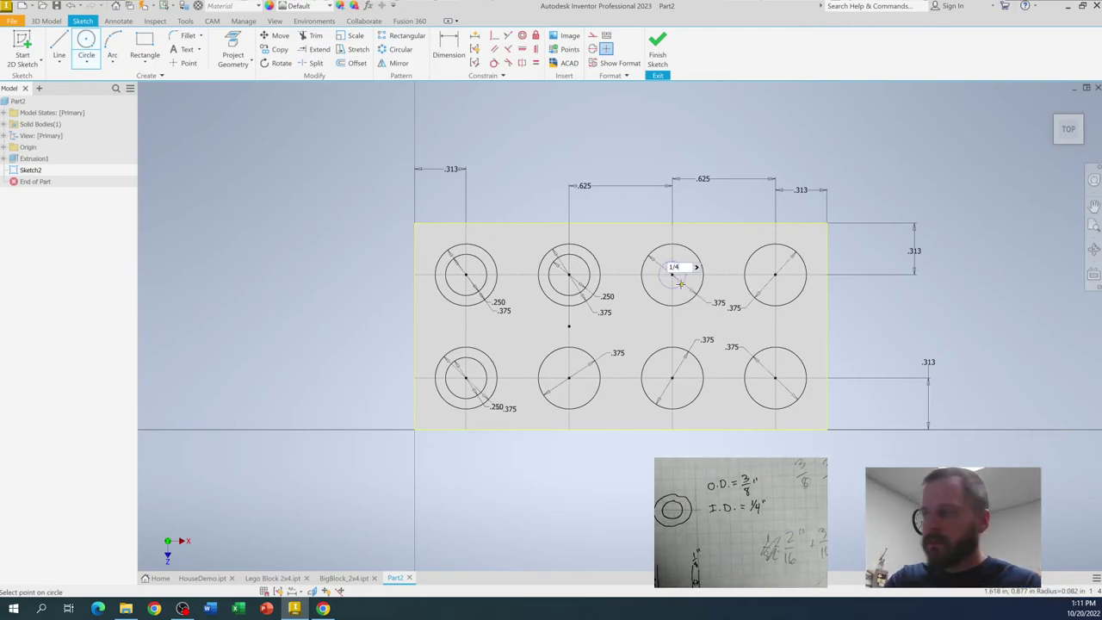
key("Return")
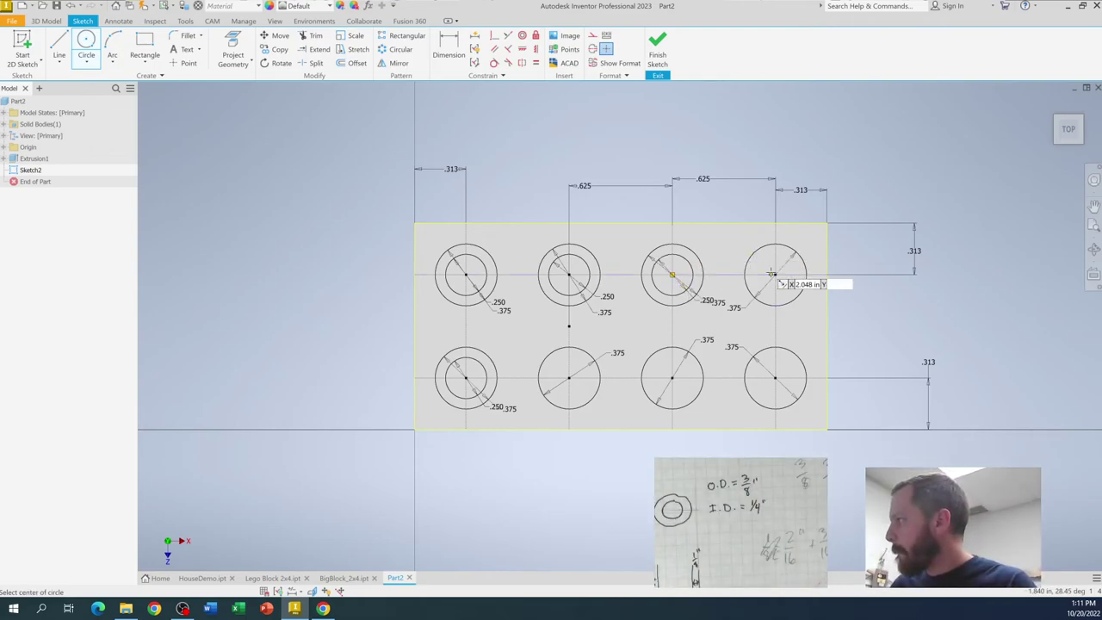
type("1/4")
key("Return")
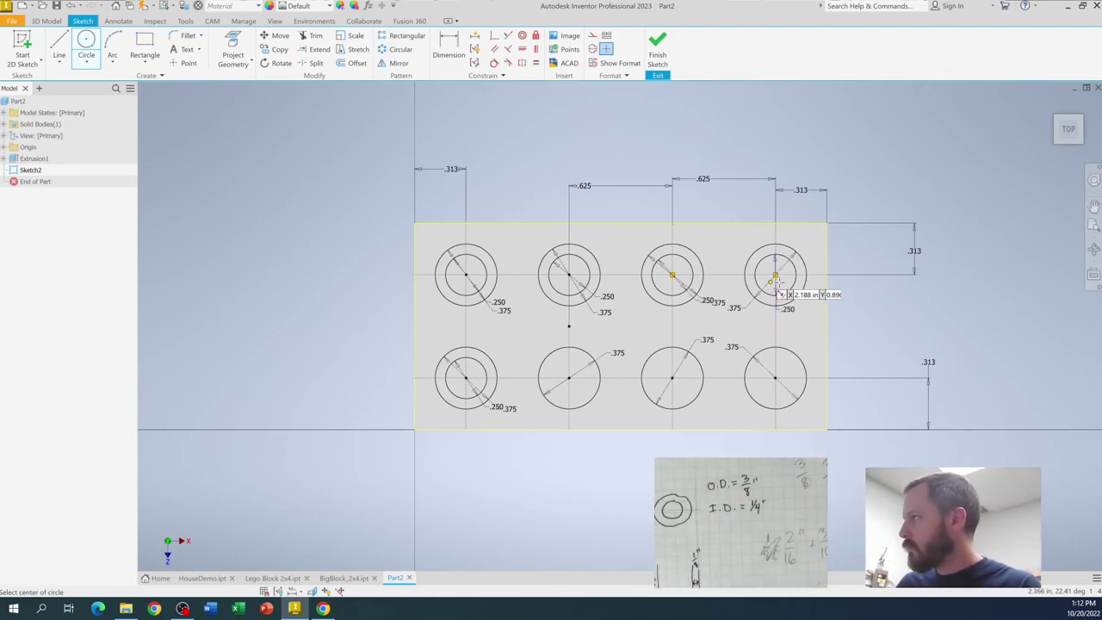